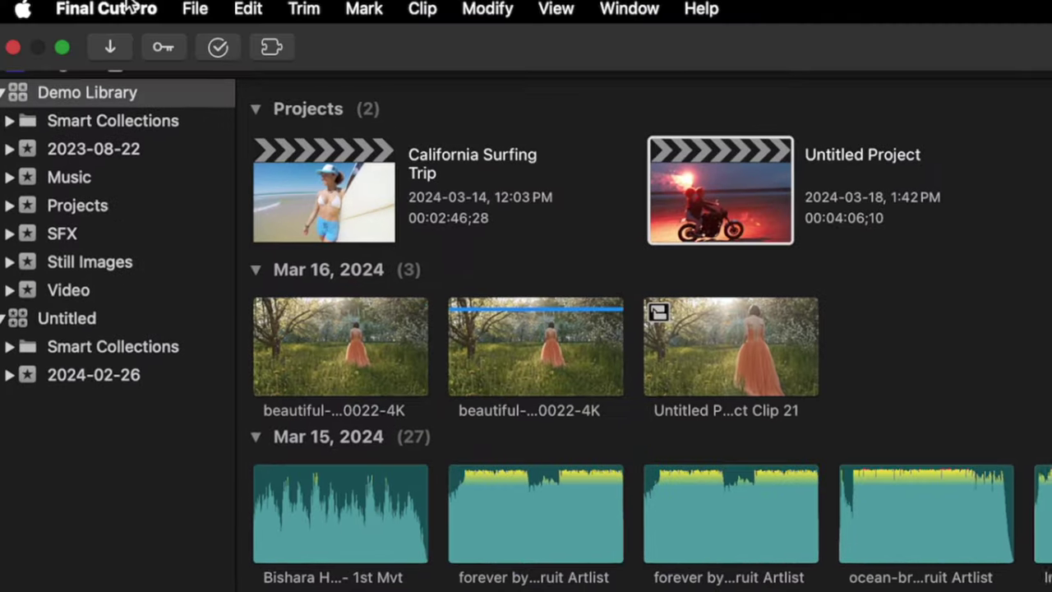
- Open Final Cut Pro's Settings window from the app menu
{"action": "left_click", "coordinate": [47, 5]}
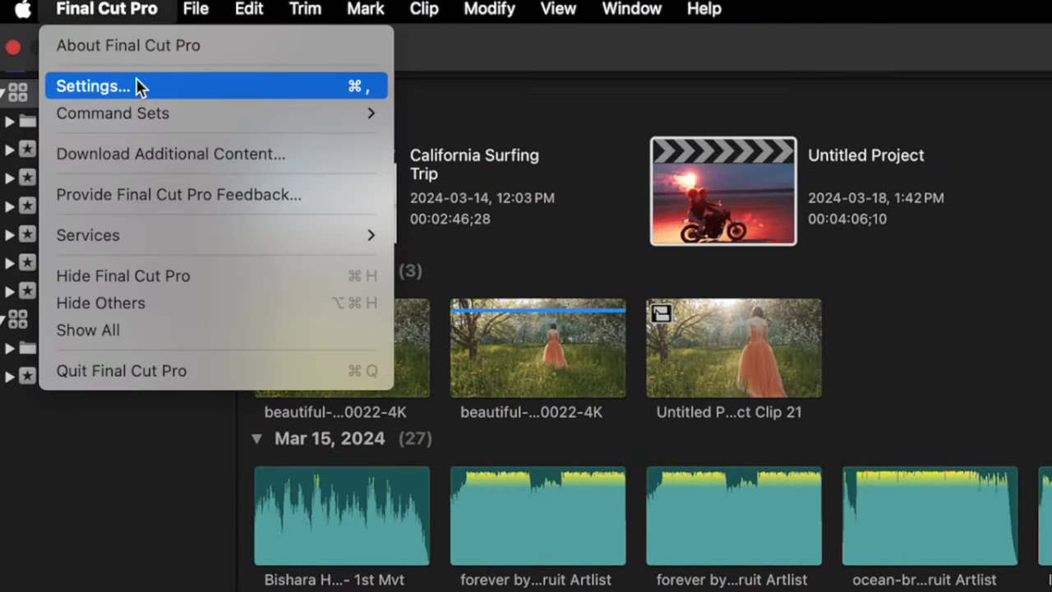
{"action": "left_click", "coordinate": [93, 86]}
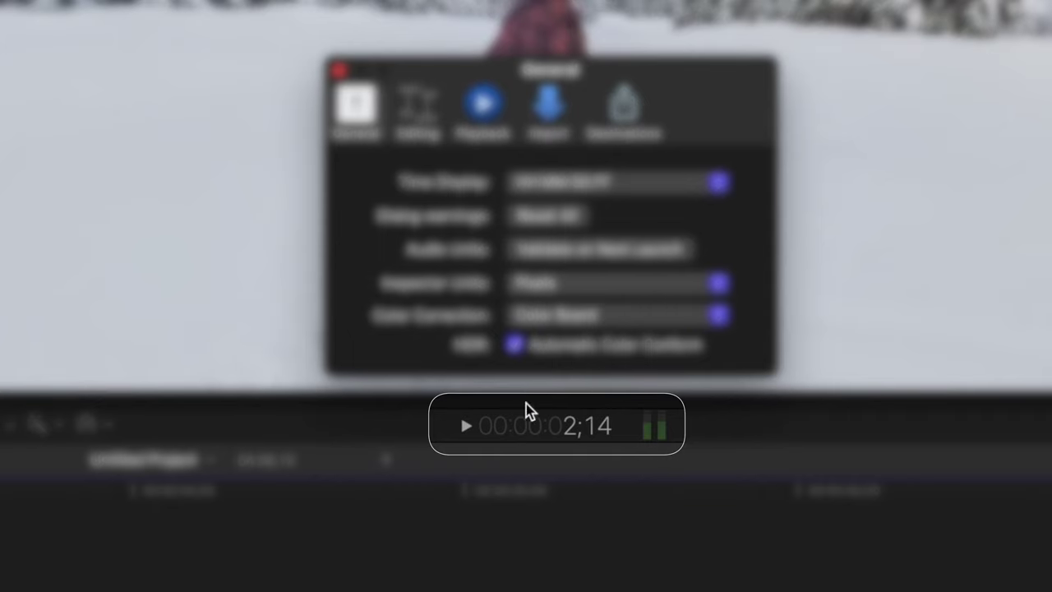
- Cycle Time Display through Subframes and Frames to Seconds, and silence the library copy warning
{"action": "left_click", "coordinate": [718, 182]}
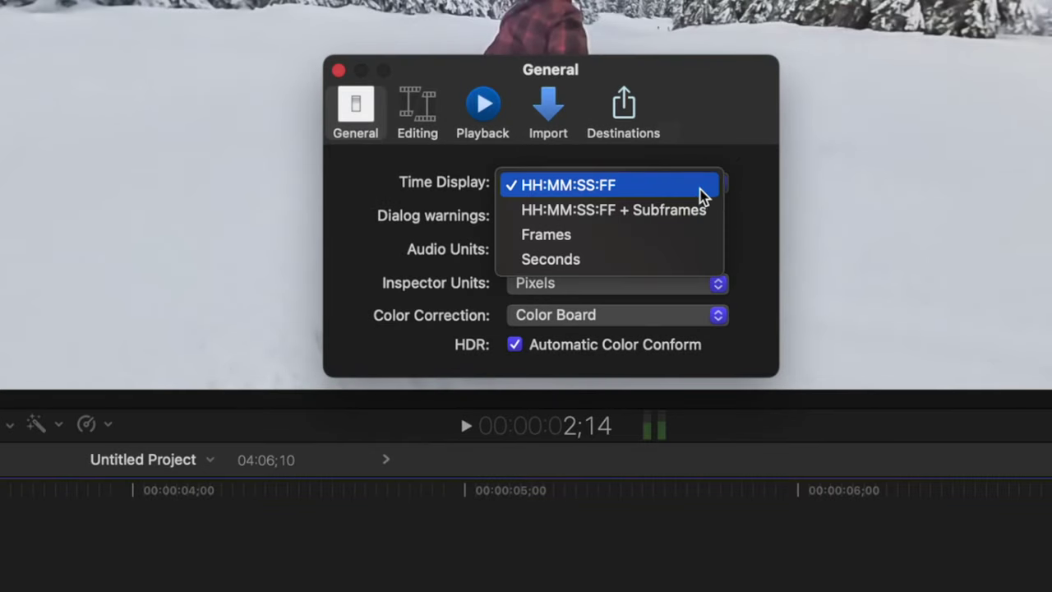
{"action": "left_click", "coordinate": [697, 212]}
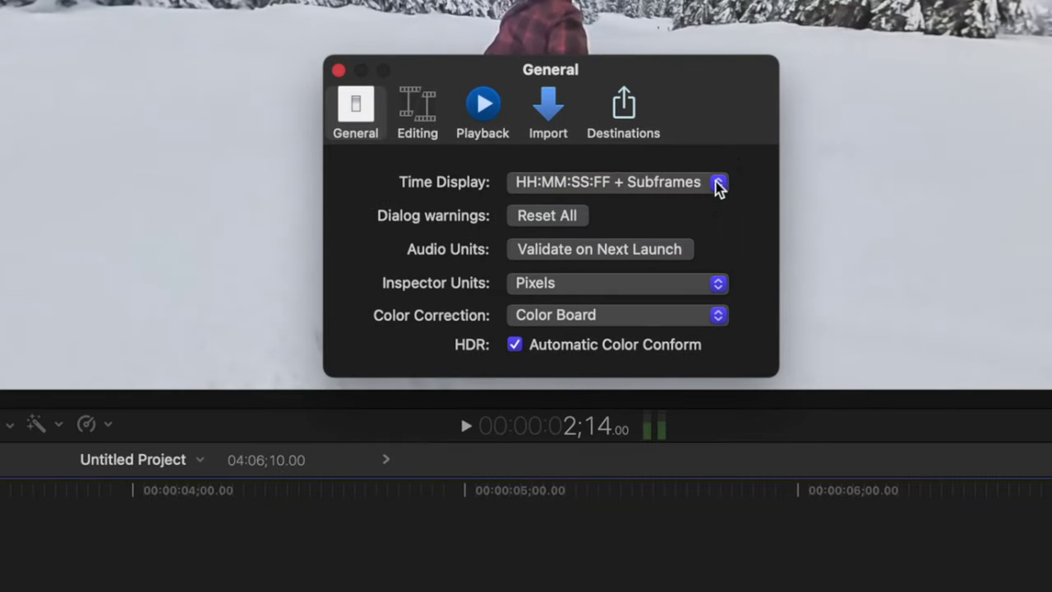
{"action": "left_click", "coordinate": [718, 183]}
{"action": "left_click", "coordinate": [687, 215]}
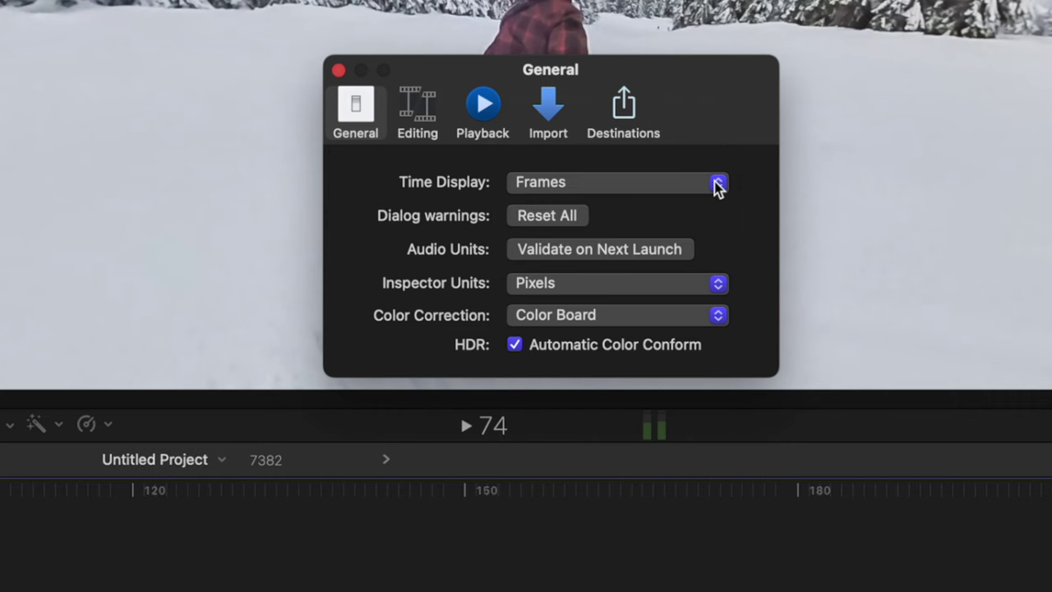
{"action": "left_click", "coordinate": [718, 183]}
{"action": "left_click", "coordinate": [701, 206]}
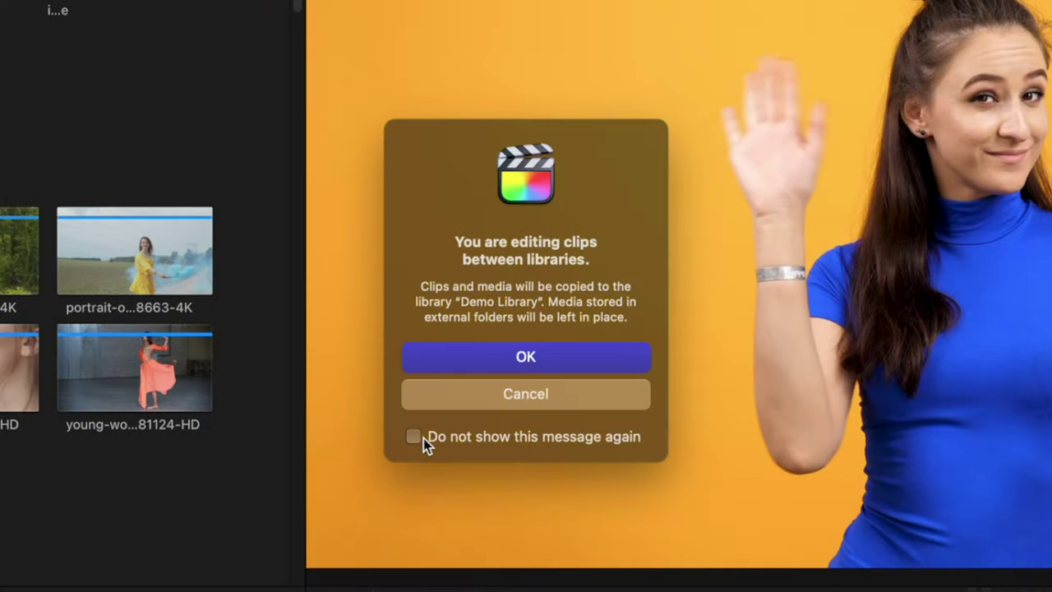
{"action": "left_click", "coordinate": [419, 437]}
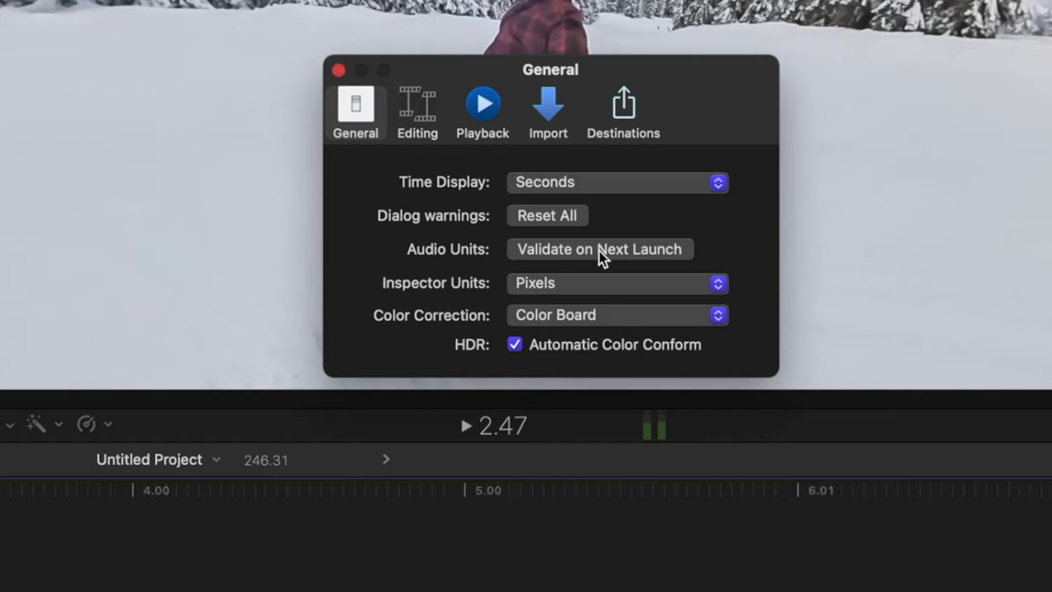
- Revalidate Audio Units on next launch, dismiss the incompatible plug-in alert, and go full screen
{"action": "left_click", "coordinate": [596, 257]}
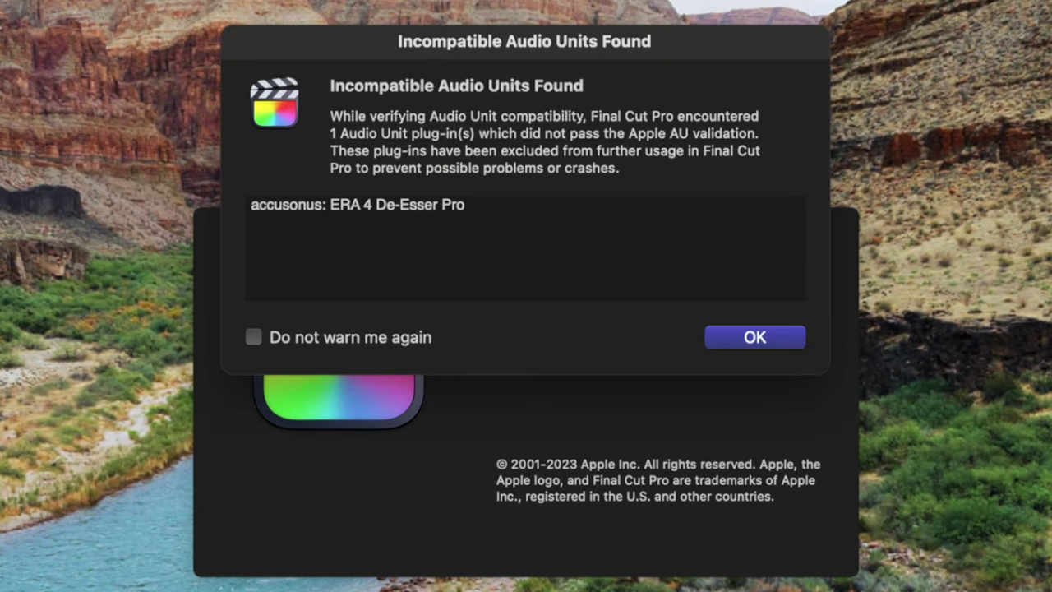
{"action": "left_click", "coordinate": [741, 344]}
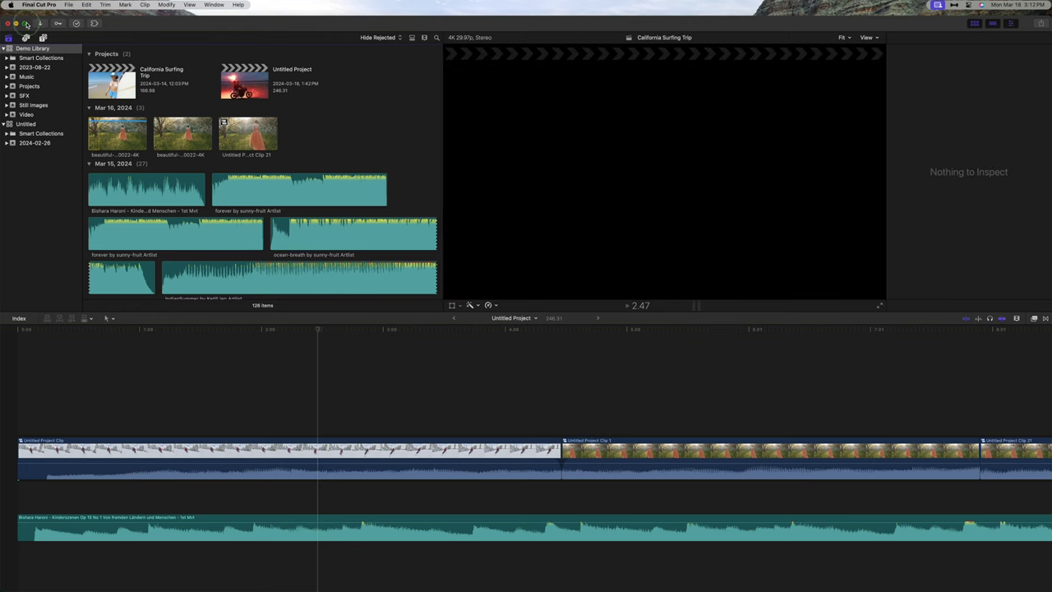
{"action": "left_click", "coordinate": [25, 23]}
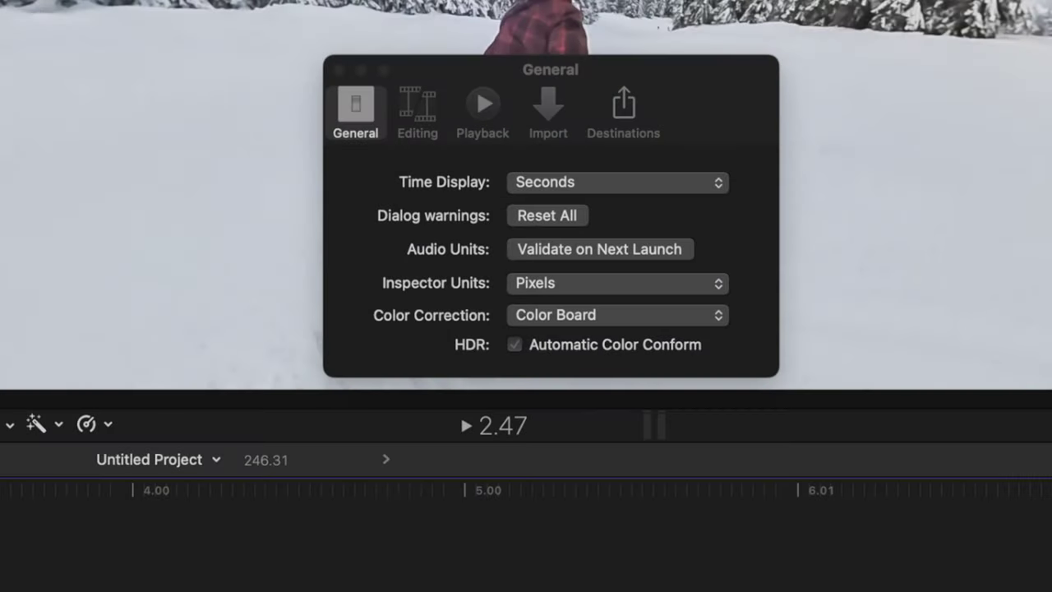
- Set Inspector Units to Percentages and close Settings
{"action": "left_click", "coordinate": [715, 284]}
{"action": "left_click", "coordinate": [681, 312]}
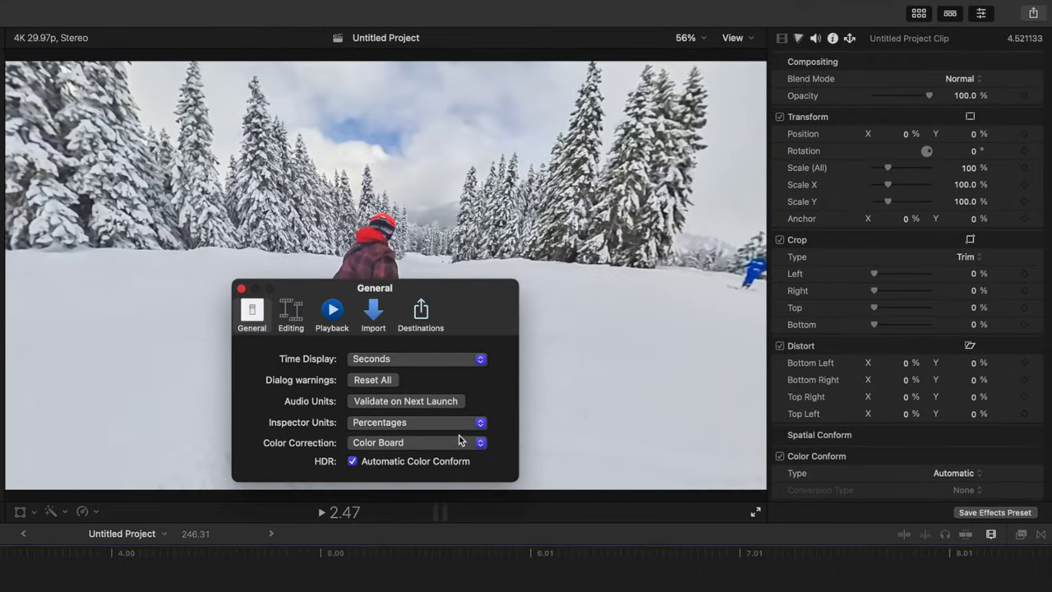
{"action": "left_click", "coordinate": [240, 289]}
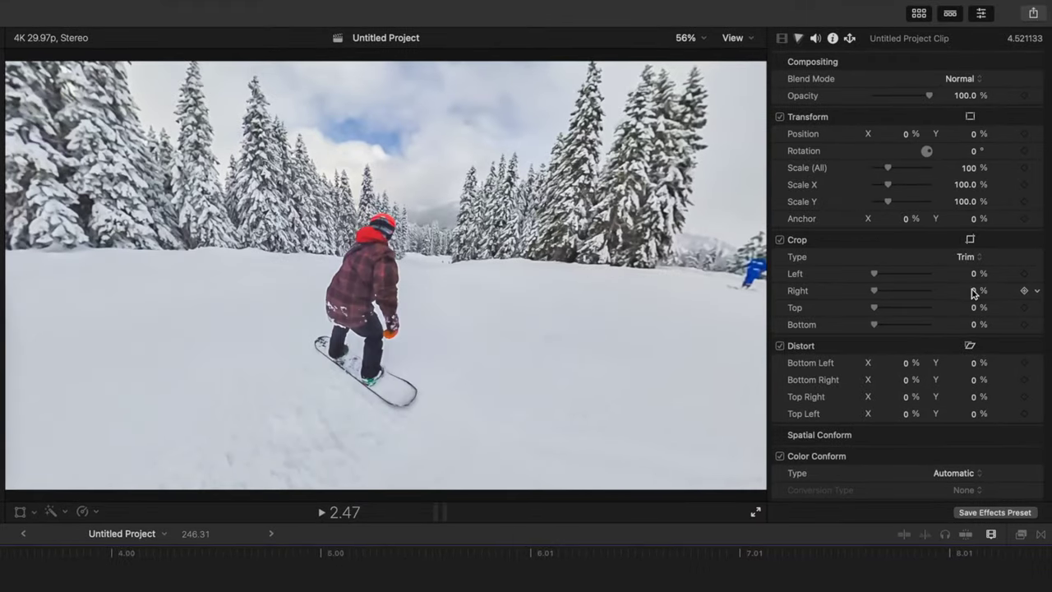
- Crop the clip 50% right and 50% top, then reset the crop to full frame
{"action": "left_click", "coordinate": [974, 292]}
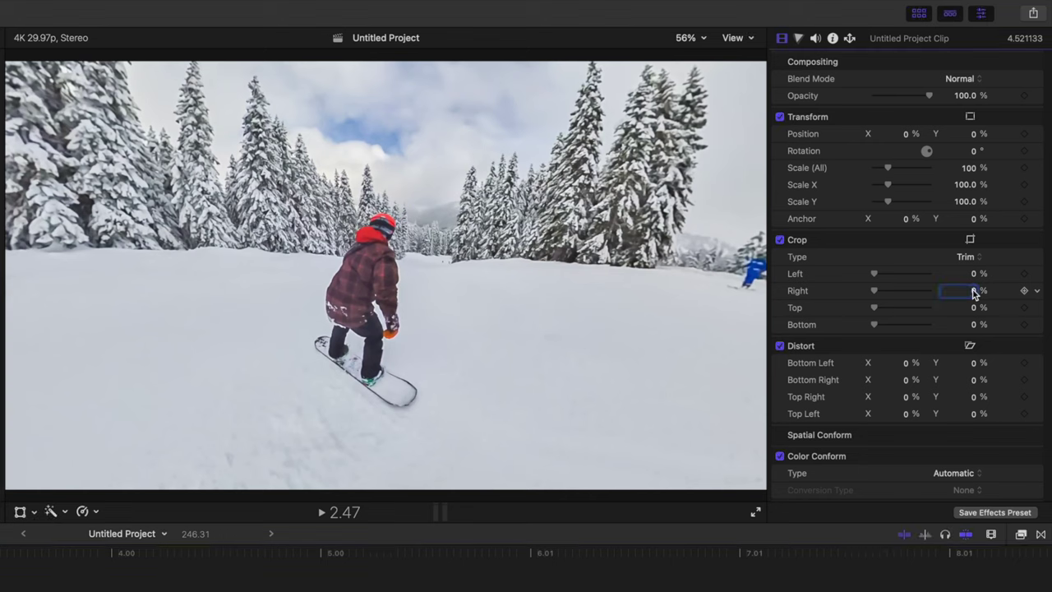
{"action": "type", "text": "50"}
{"action": "key", "text": "Return"}
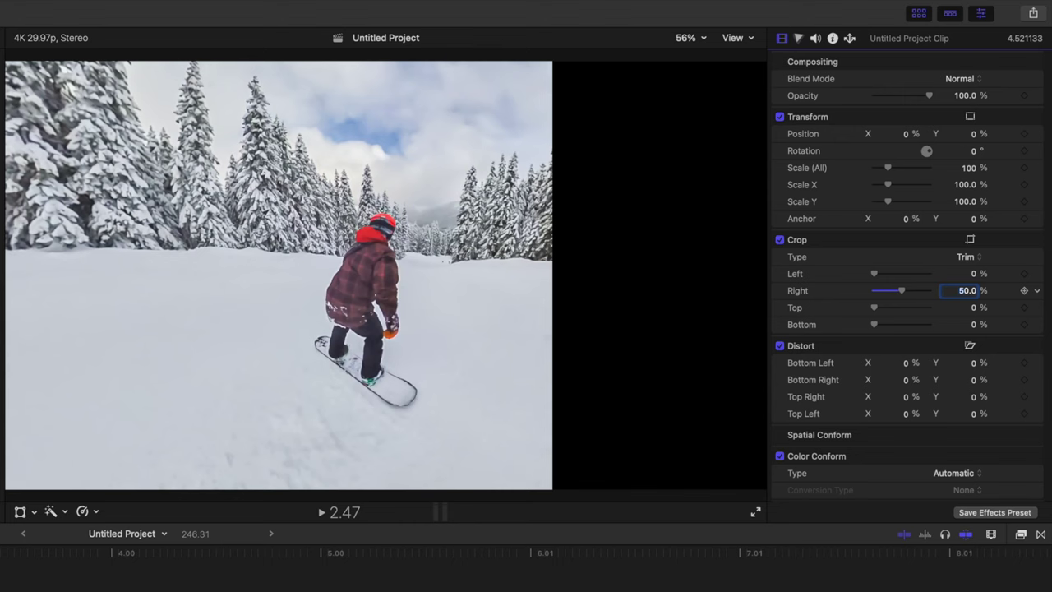
{"action": "left_click", "coordinate": [973, 308]}
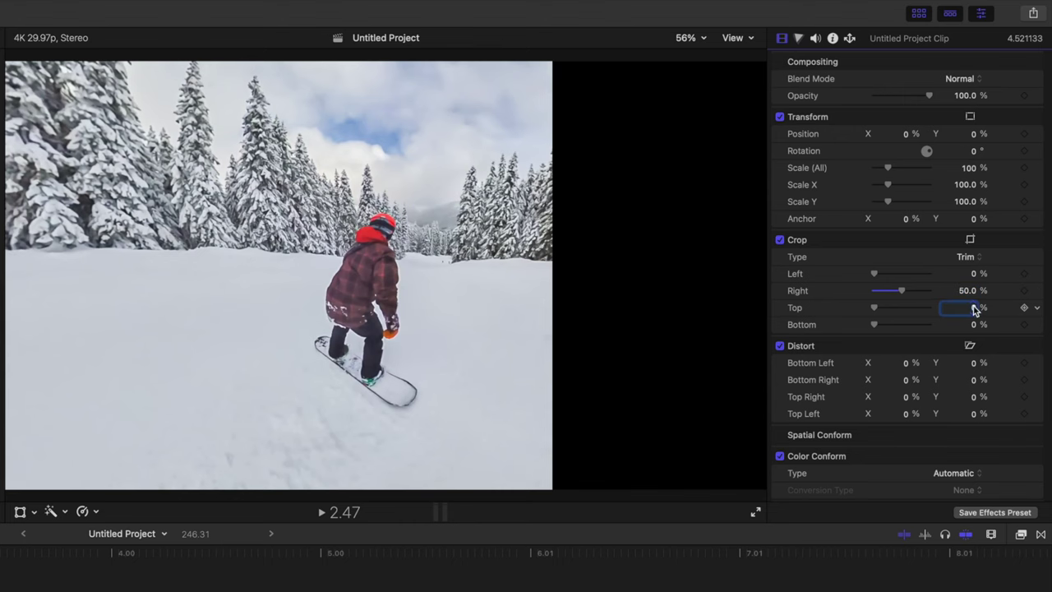
{"action": "key", "text": "Return"}
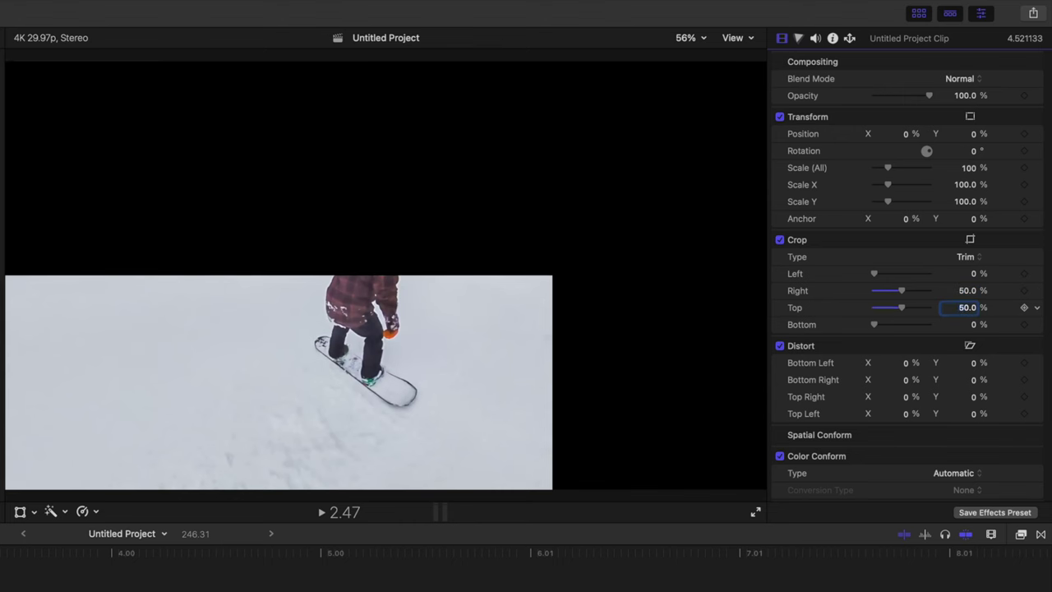
{"action": "left_click", "coordinate": [1036, 244]}
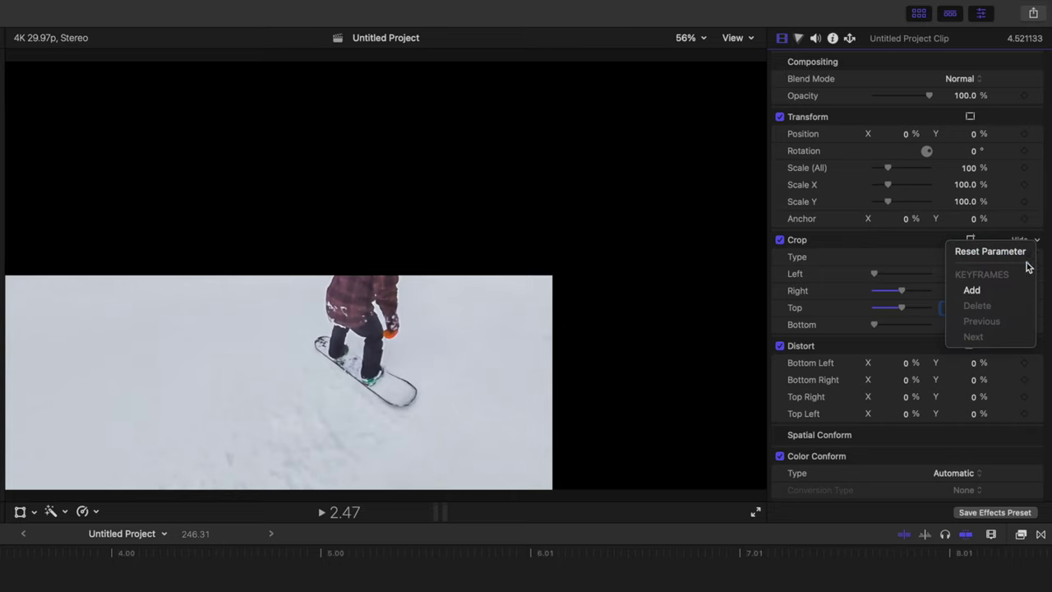
{"action": "left_click", "coordinate": [1008, 253]}
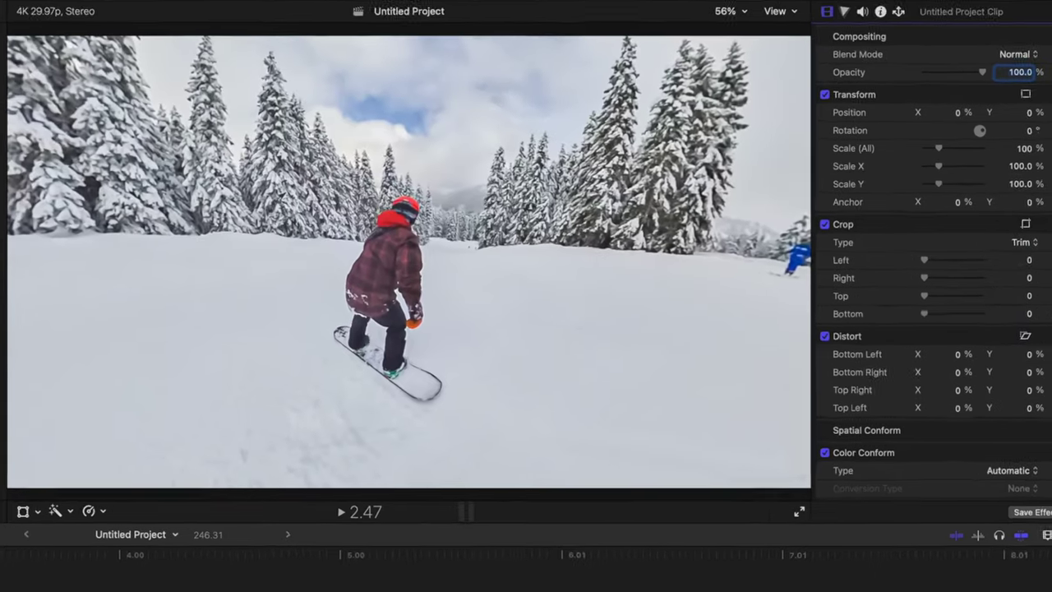
- Reopen Settings, nudge the window, and bring up the Inspector Units choices
{"action": "key", "text": "super+comma"}
{"action": "left_click_drag", "start_coordinate": [610, 109], "coordinate": [682, 142]}
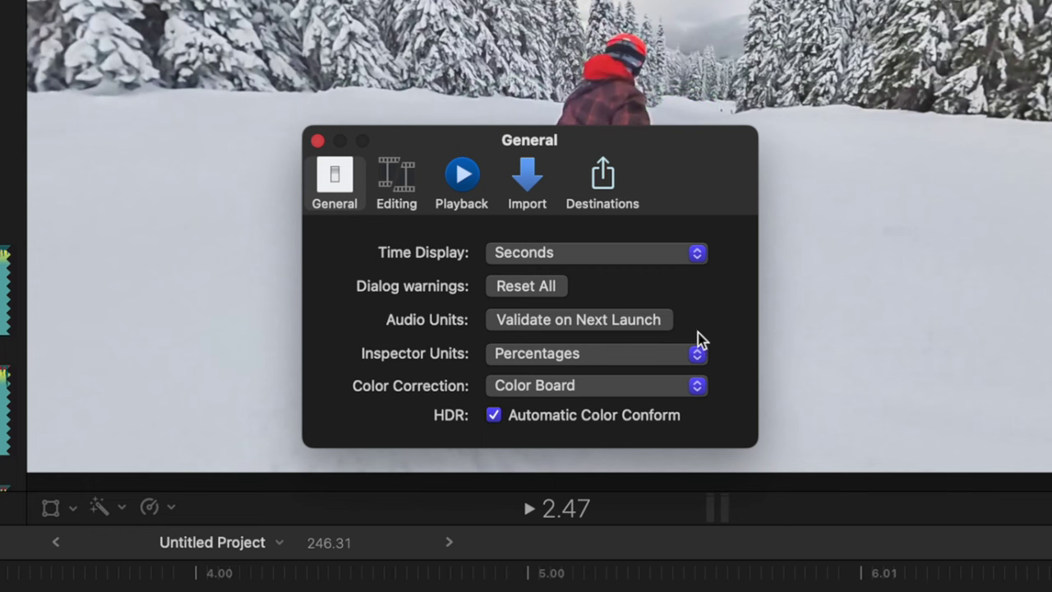
{"action": "left_click", "coordinate": [697, 353]}
- Switch Inspector Units back to Pixels and keep Color Board as the correction type
{"action": "left_click", "coordinate": [609, 332]}
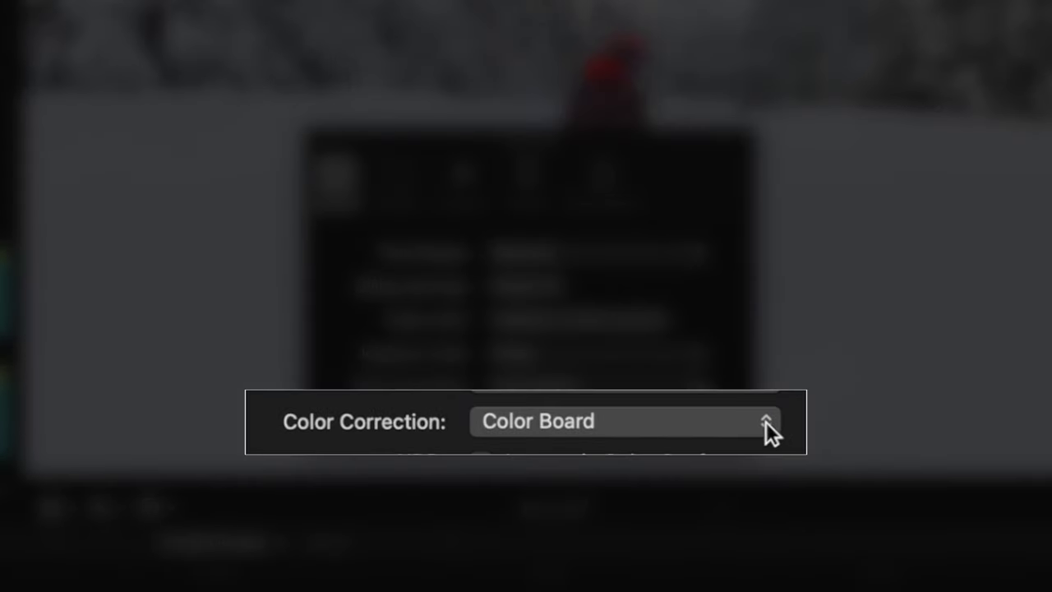
{"action": "left_click", "coordinate": [766, 422]}
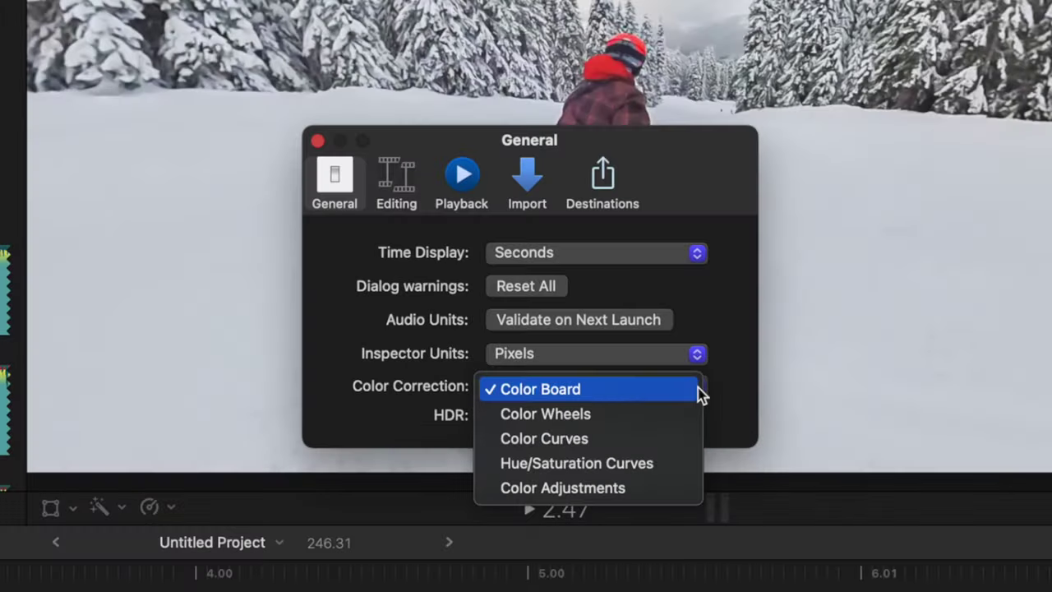
{"action": "left_click", "coordinate": [699, 388]}
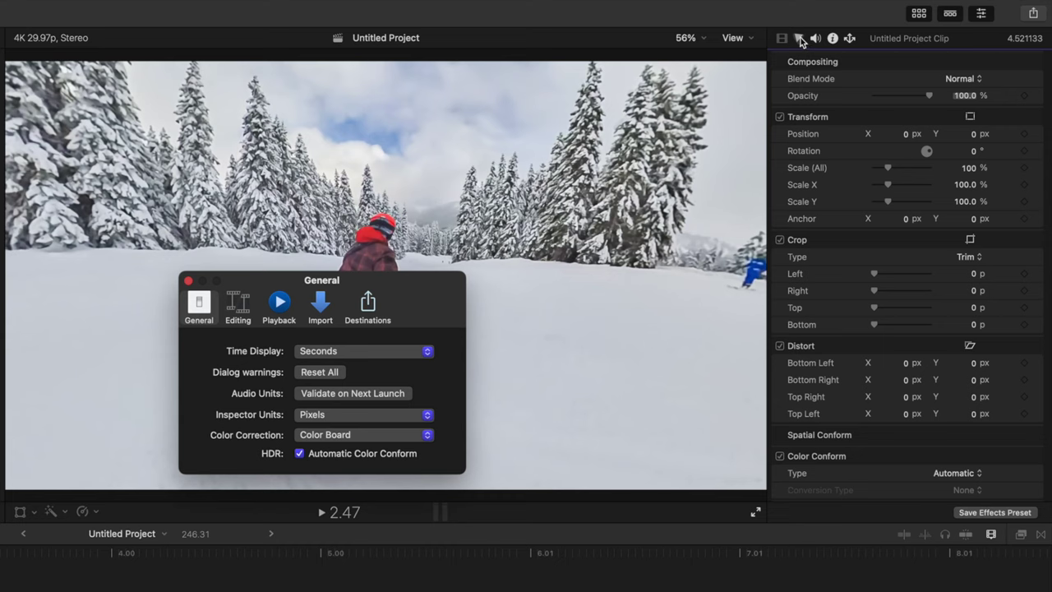
{"action": "left_click", "coordinate": [795, 41]}
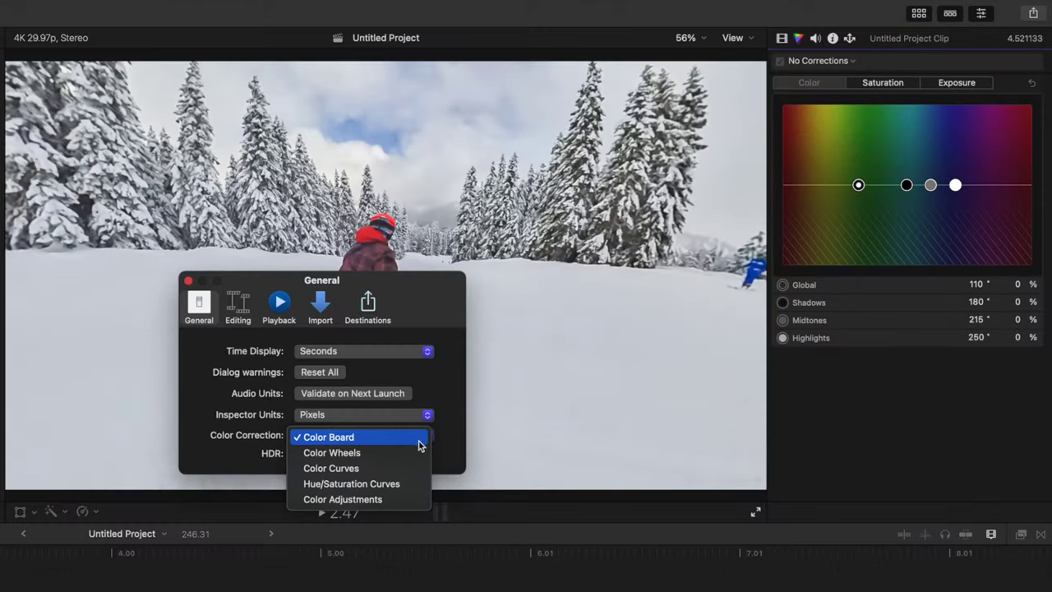
- Try Color Wheels, Color Curves and Hue/Saturation Curves, then settle on Color Adjustments as default
{"action": "left_click", "coordinate": [413, 452]}
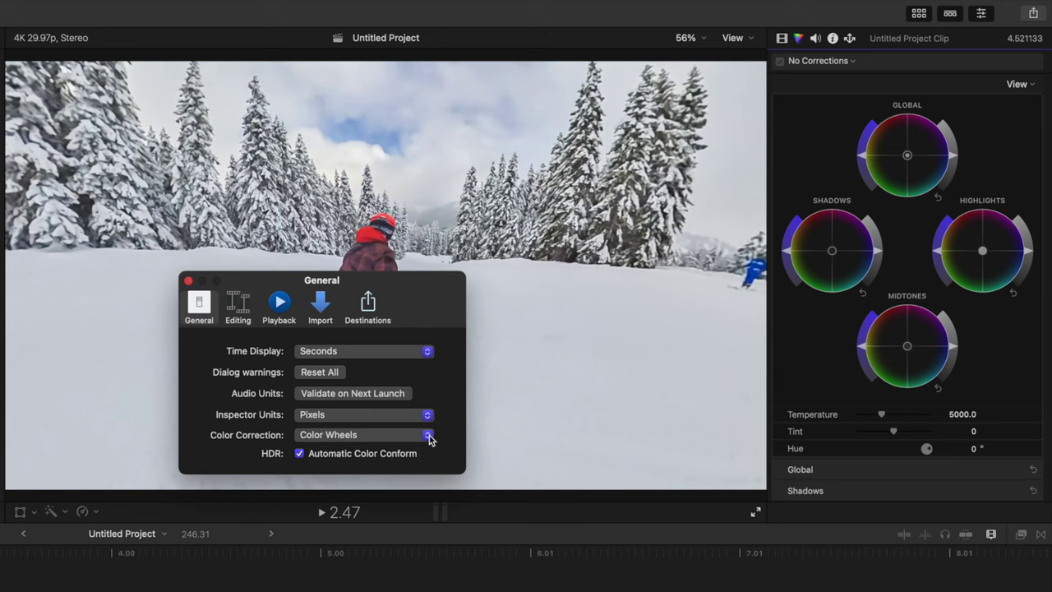
{"action": "left_click", "coordinate": [427, 435]}
{"action": "left_click", "coordinate": [419, 453]}
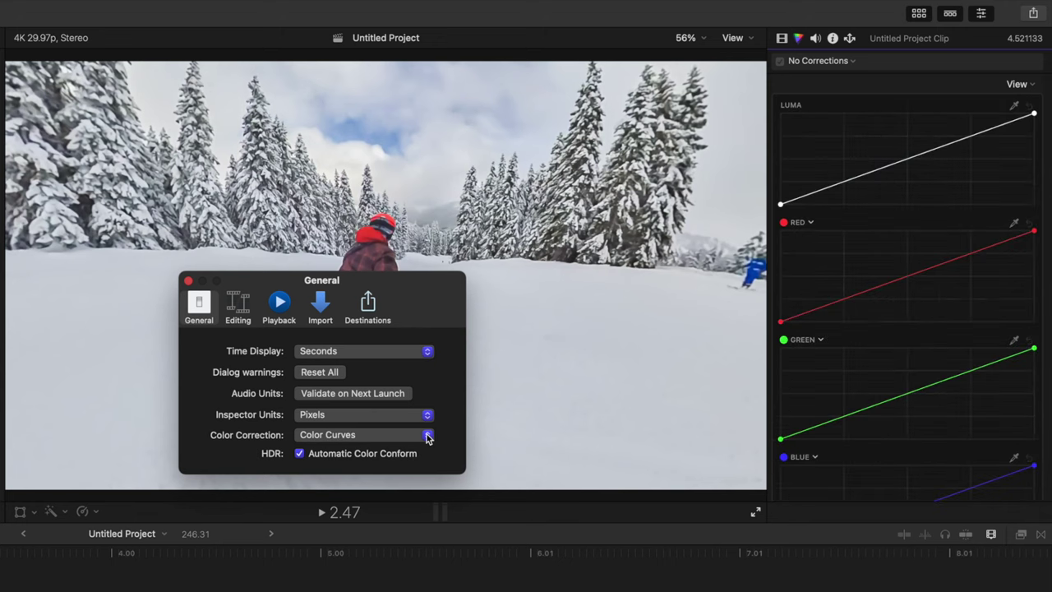
{"action": "left_click", "coordinate": [427, 435]}
{"action": "left_click", "coordinate": [422, 452]}
{"action": "left_click", "coordinate": [429, 440]}
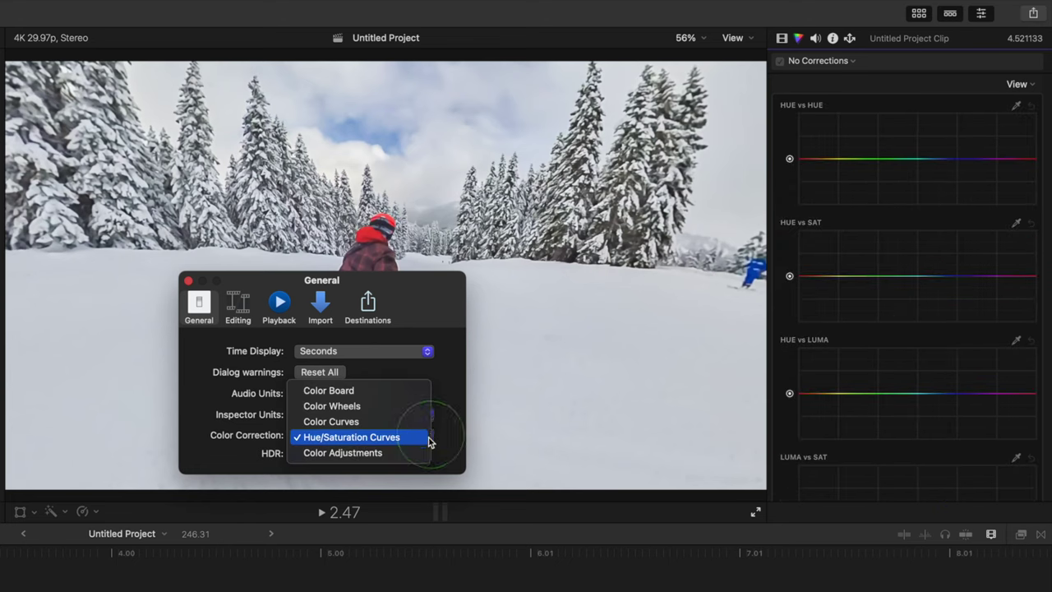
{"action": "left_click", "coordinate": [418, 453]}
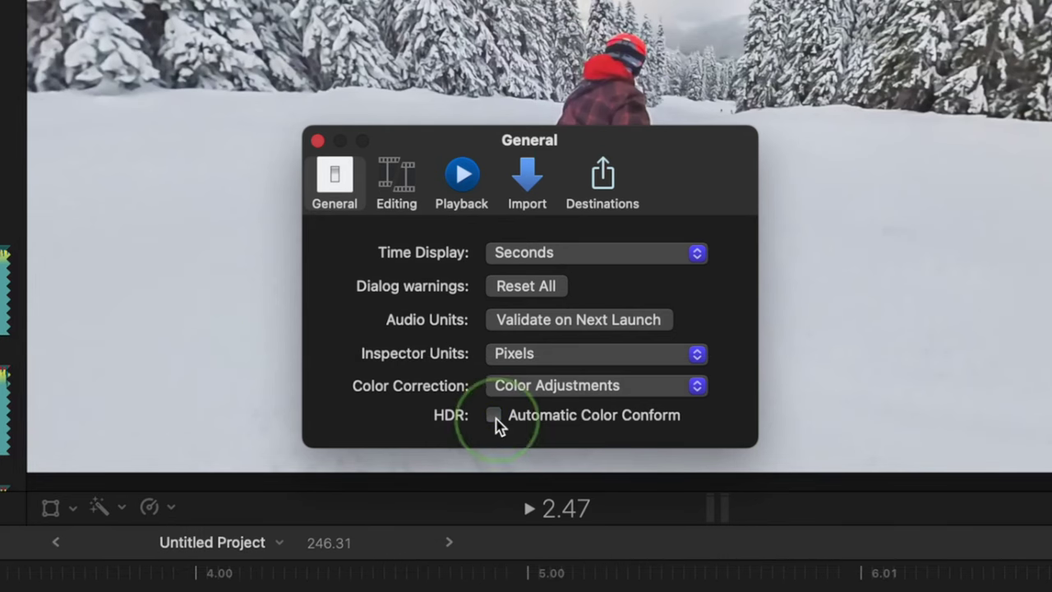
{"action": "left_click", "coordinate": [494, 417]}
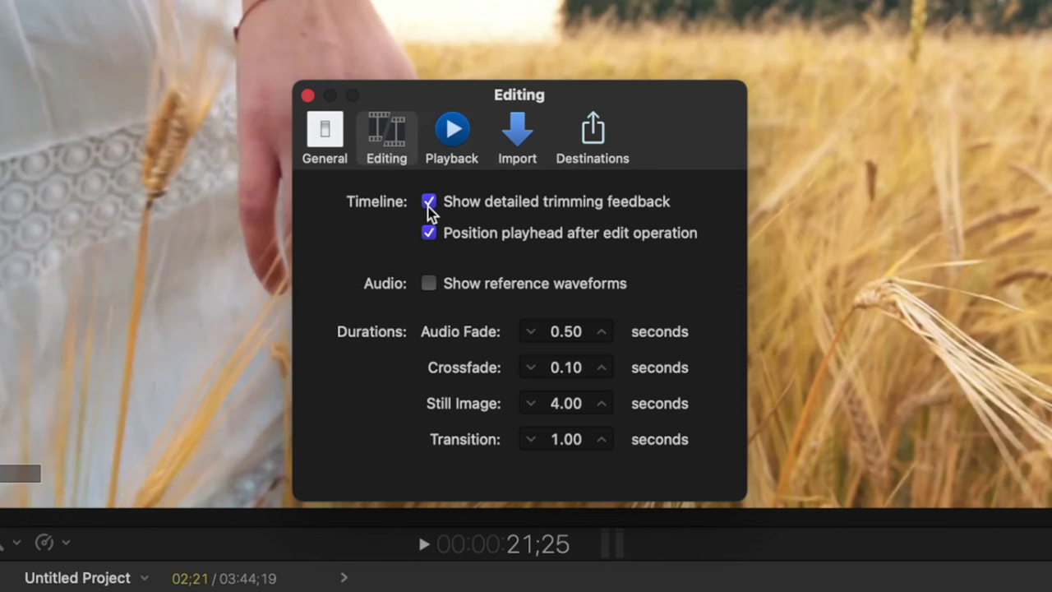
- Turn off detailed trimming feedback and trim Clip 4's start later
{"action": "left_click", "coordinate": [428, 203]}
{"action": "left_click", "coordinate": [307, 96]}
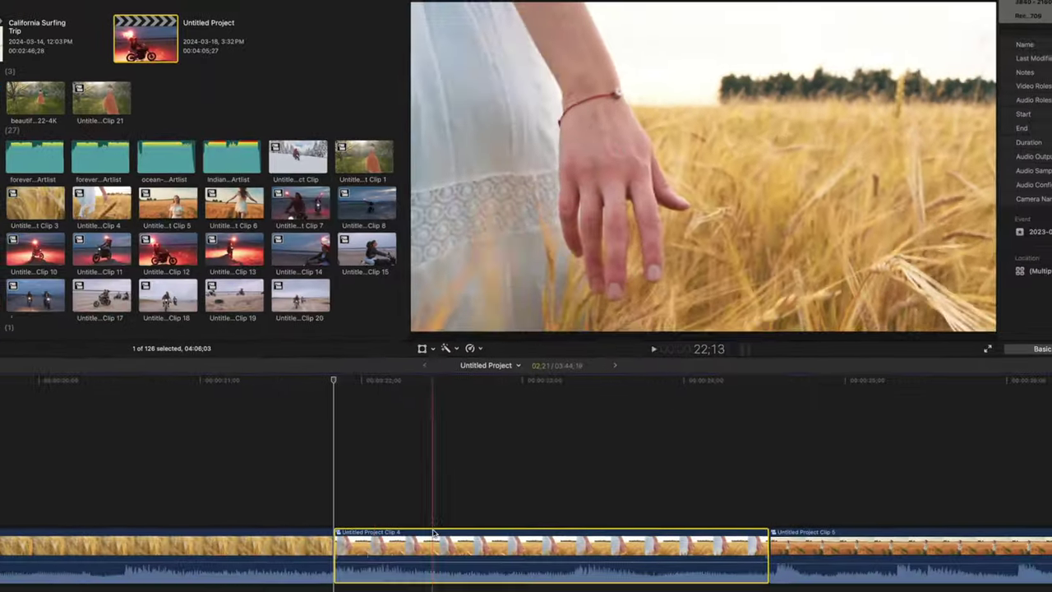
{"action": "left_click_drag", "start_coordinate": [350, 560], "coordinate": [413, 561]}
- Re-enable detailed trimming feedback and retrim Clip 4's start using the two-up preview
{"action": "key", "text": "super+comma"}
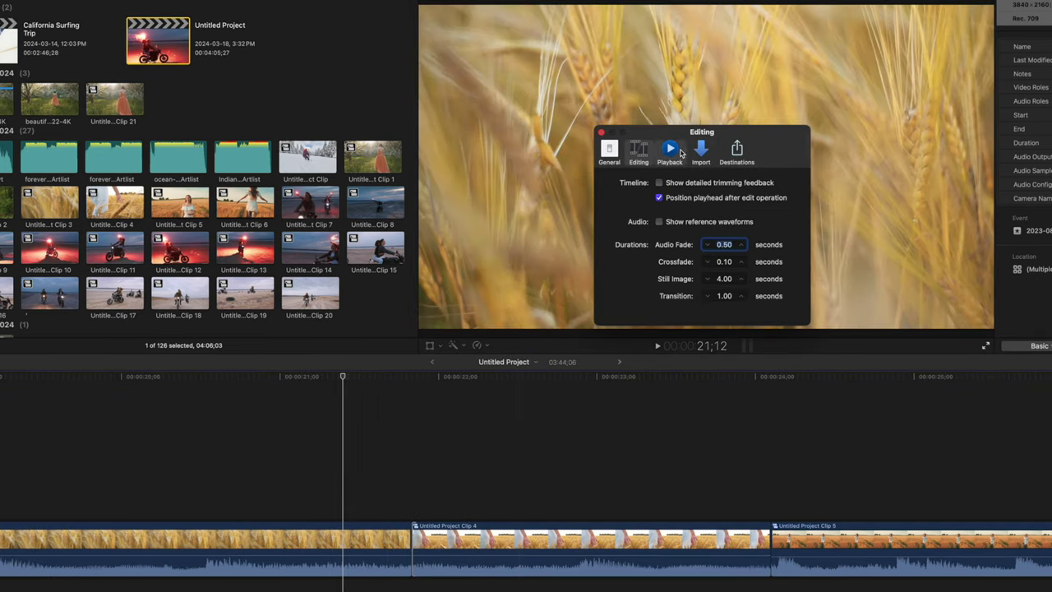
{"action": "left_click", "coordinate": [663, 183]}
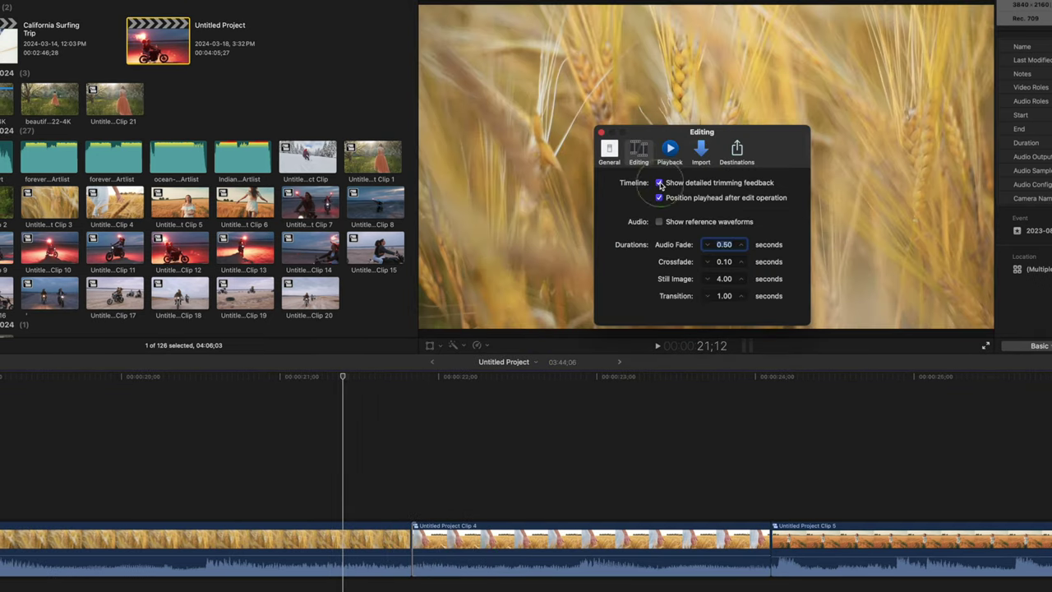
{"action": "left_click", "coordinate": [603, 134]}
{"action": "left_click_drag", "start_coordinate": [413, 561], "coordinate": [491, 561]}
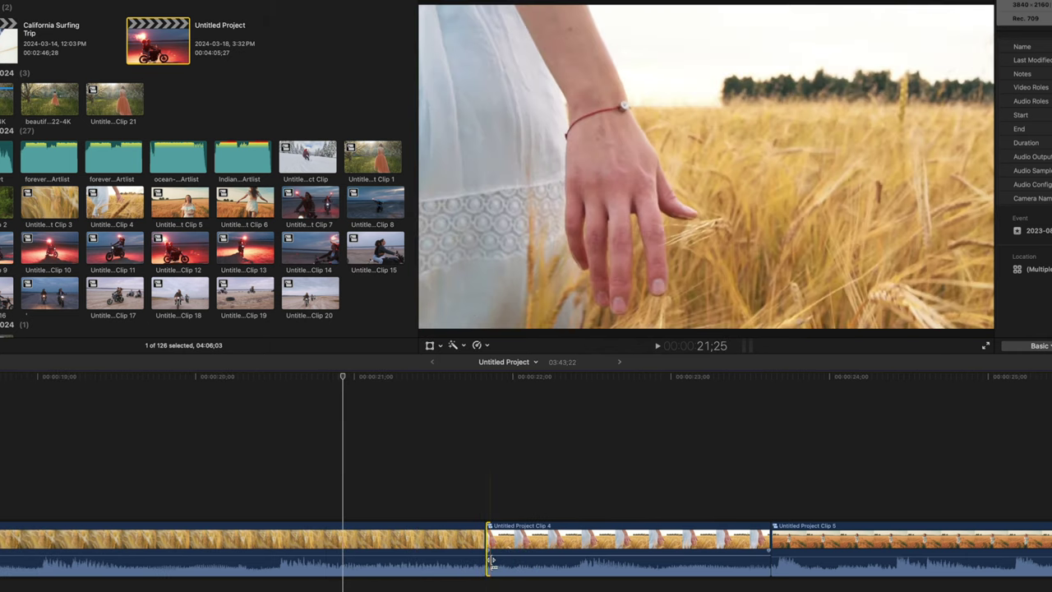
{"action": "left_click_drag", "start_coordinate": [486, 561], "coordinate": [420, 568]}
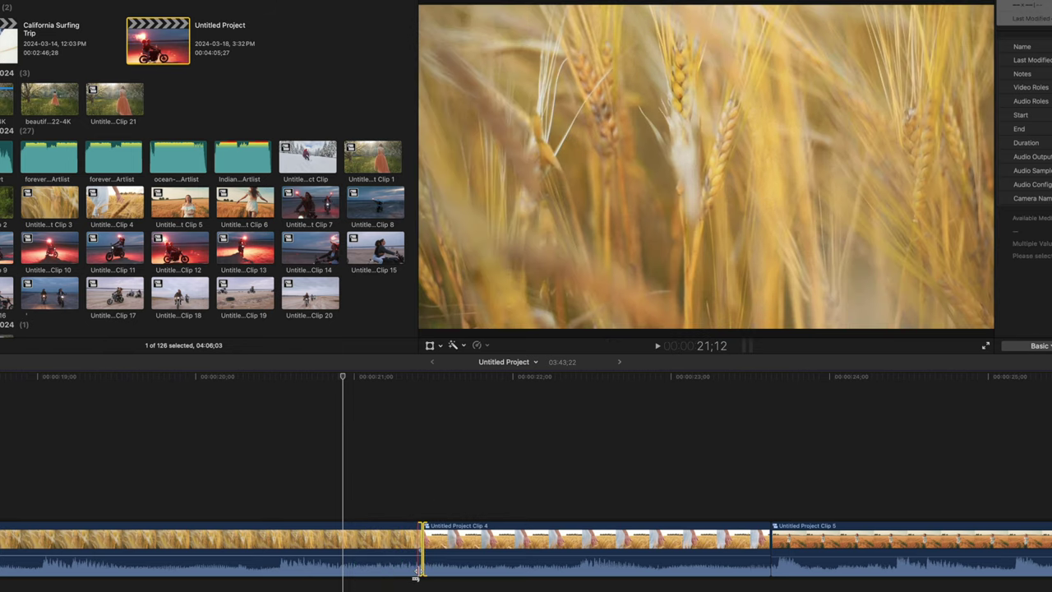
- Connect a Basic Title at 20;27 and scroll back to the title's start
{"action": "key", "text": "super+comma"}
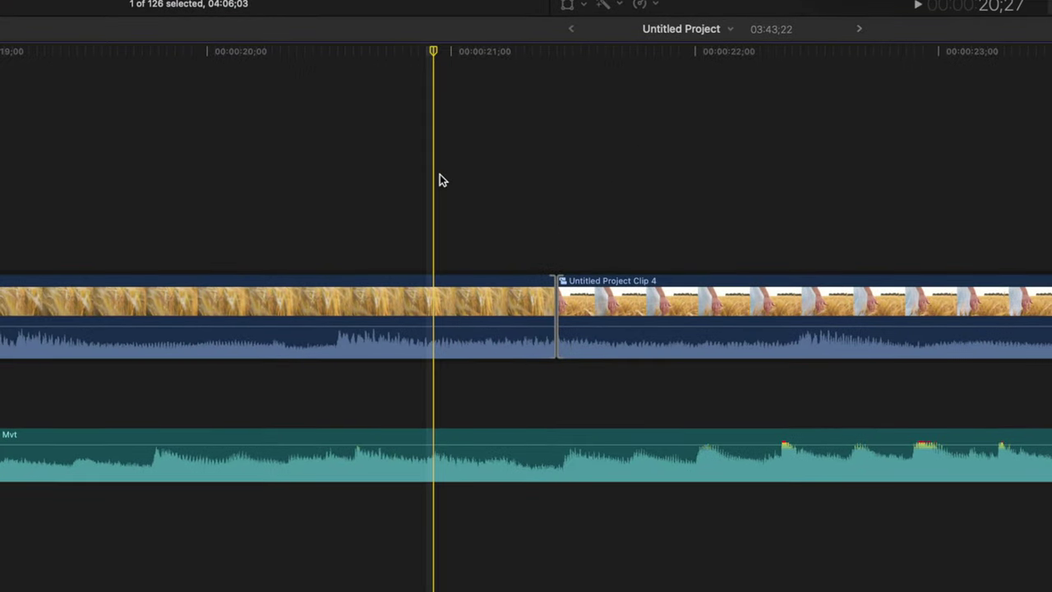
{"action": "key", "text": "Down"}
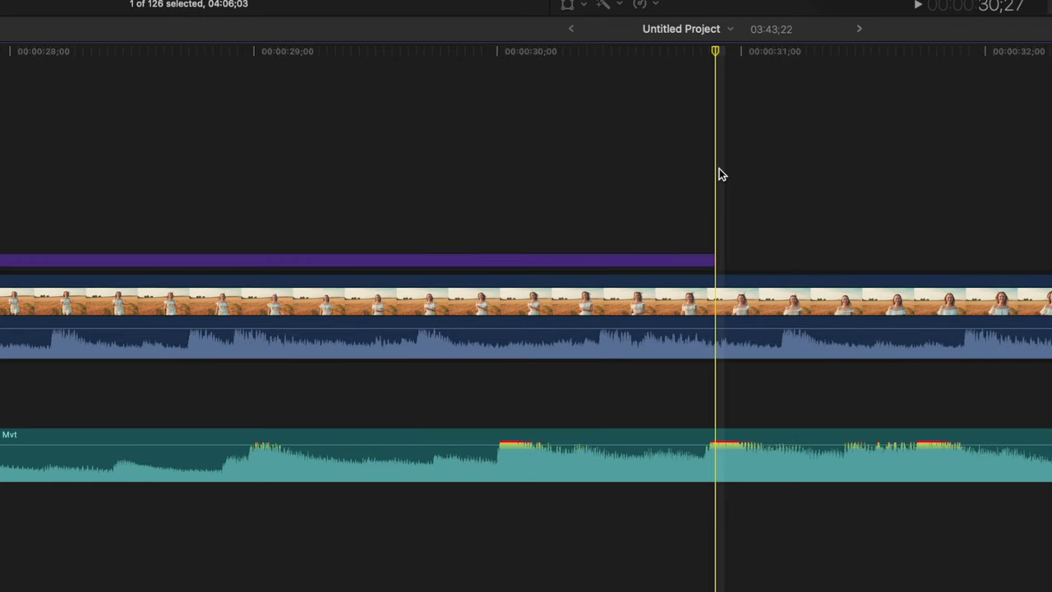
{"action": "scroll", "coordinate": [715, 172], "scroll_direction": "left", "scroll_amount": 15}
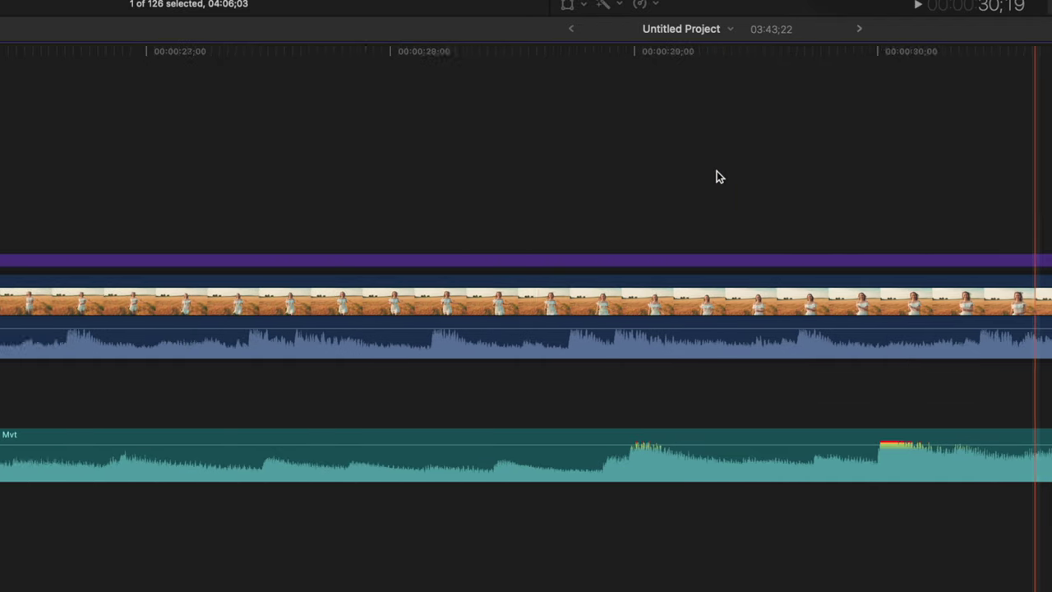
{"action": "scroll", "coordinate": [632, 172], "scroll_direction": "left", "scroll_amount": 5}
{"action": "left_click", "coordinate": [615, 190]}
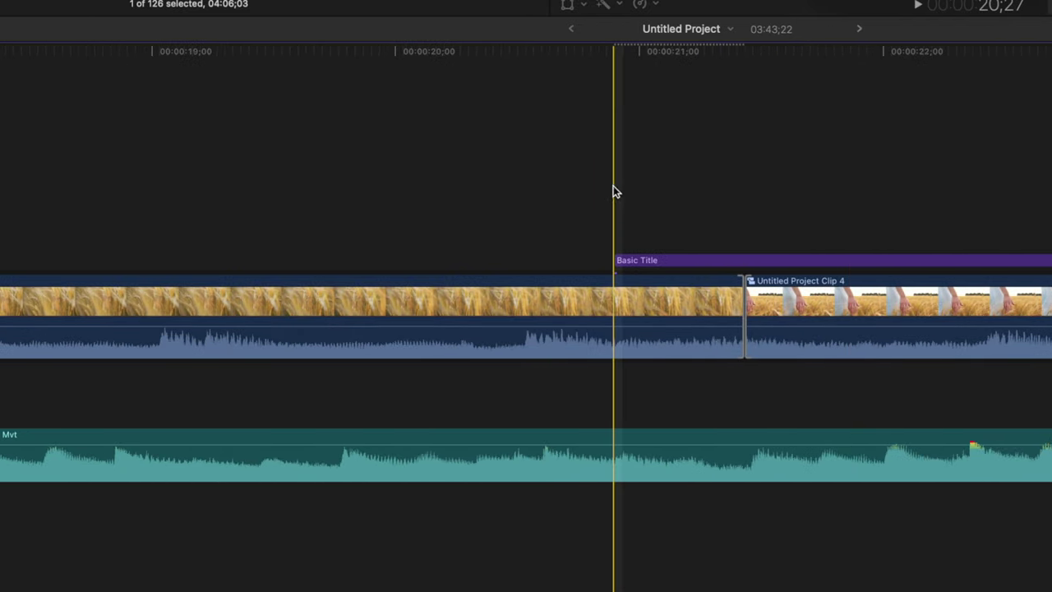
- Select the Basic Title and turn off Position playhead after edit operation
{"action": "left_click", "coordinate": [645, 261]}
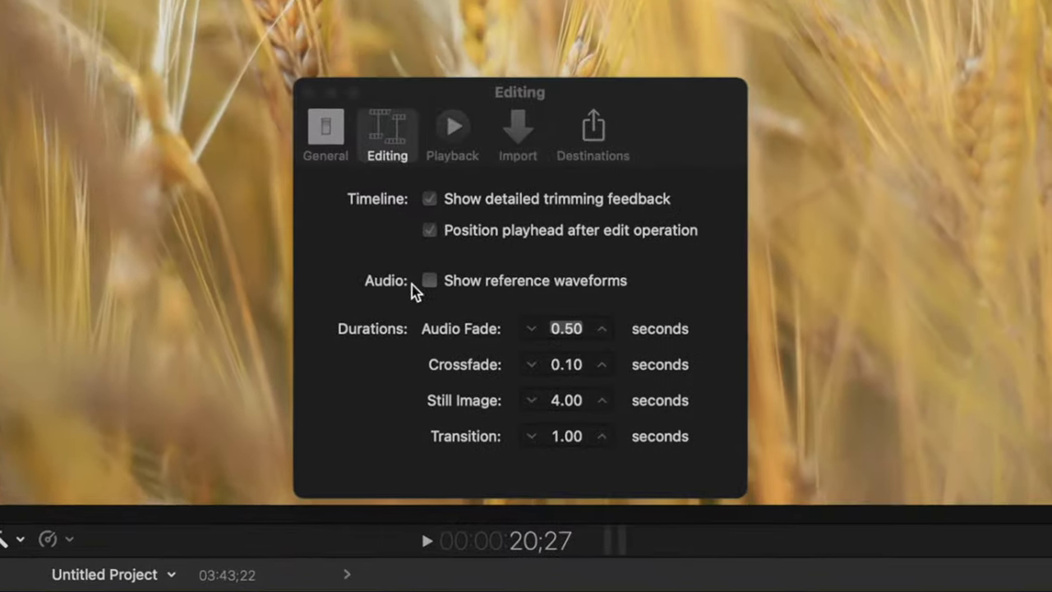
{"action": "left_click", "coordinate": [440, 184]}
{"action": "key", "text": "super+w"}
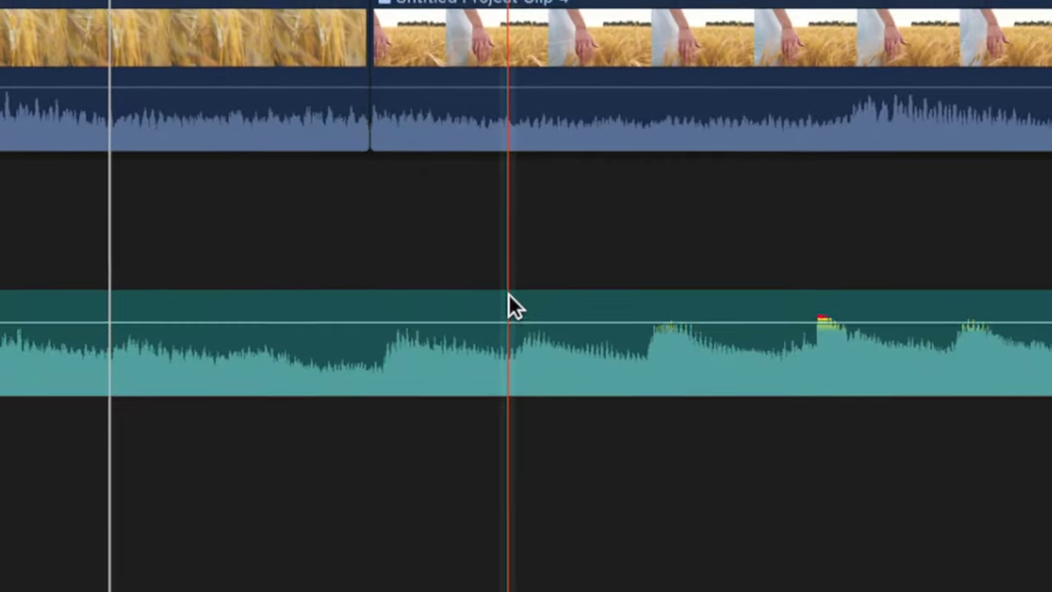
- Show reference waveforms, extend the first clip into Clip 4, and set music volume to -8 dB
{"action": "left_click", "coordinate": [526, 302]}
{"action": "mouse_move", "coordinate": [526, 302]}
{"action": "left_mouse_down"}
{"action": "mouse_move", "coordinate": [525, 370]}
{"action": "mouse_move", "coordinate": [531, 295]}
{"action": "left_mouse_up"}
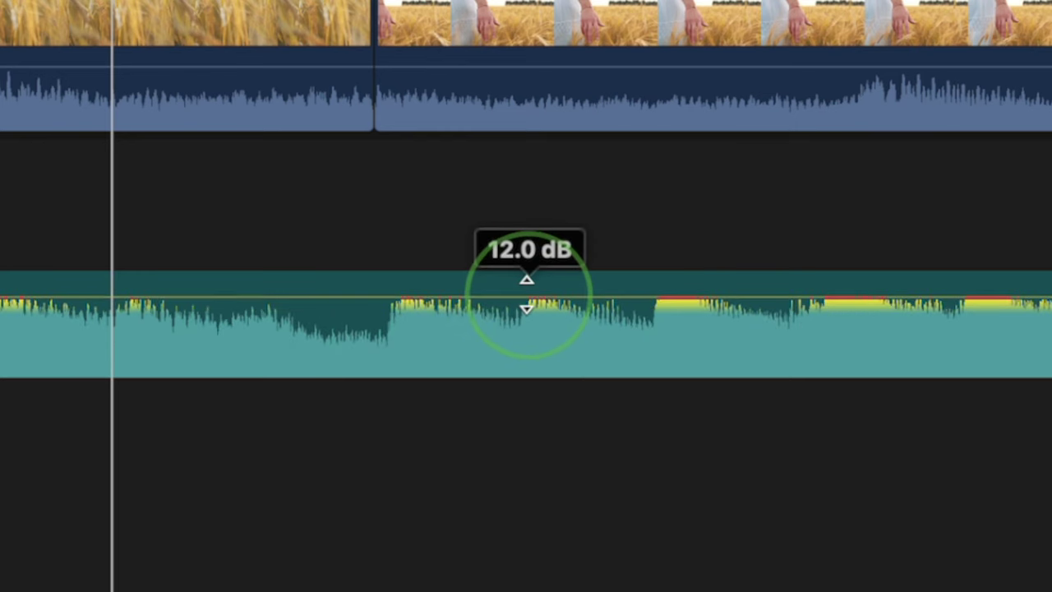
{"action": "left_click_drag", "start_coordinate": [539, 293], "coordinate": [535, 374]}
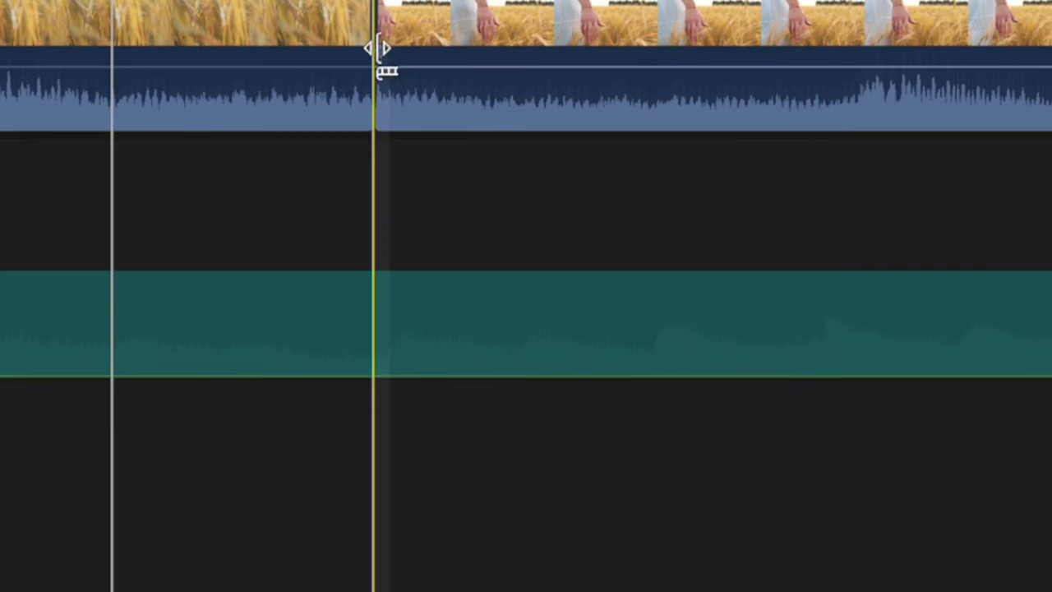
{"action": "left_click_drag", "start_coordinate": [375, 77], "coordinate": [558, 101]}
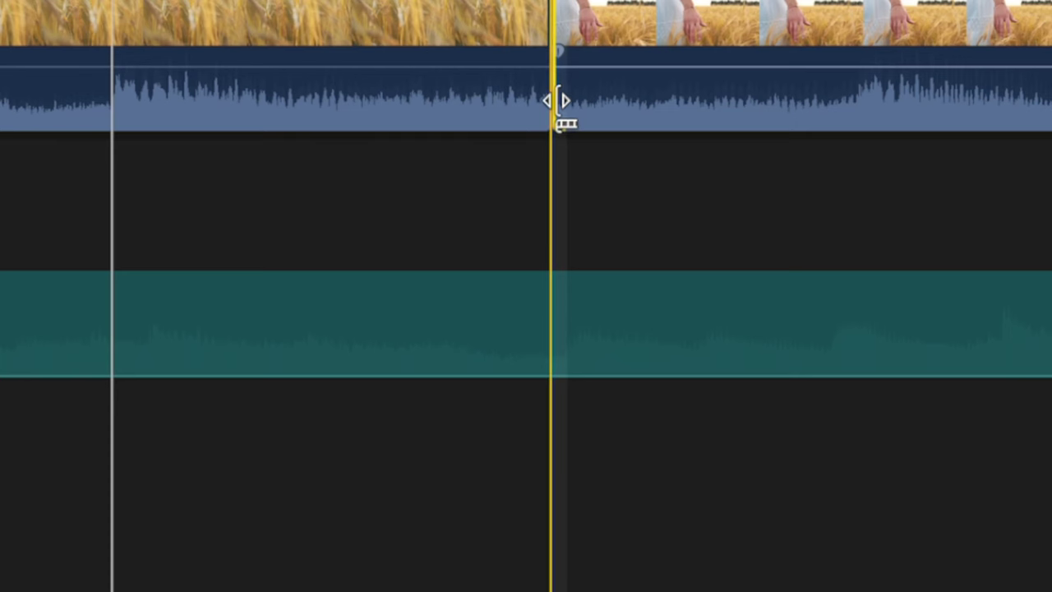
{"action": "left_click_drag", "start_coordinate": [567, 366], "coordinate": [581, 310]}
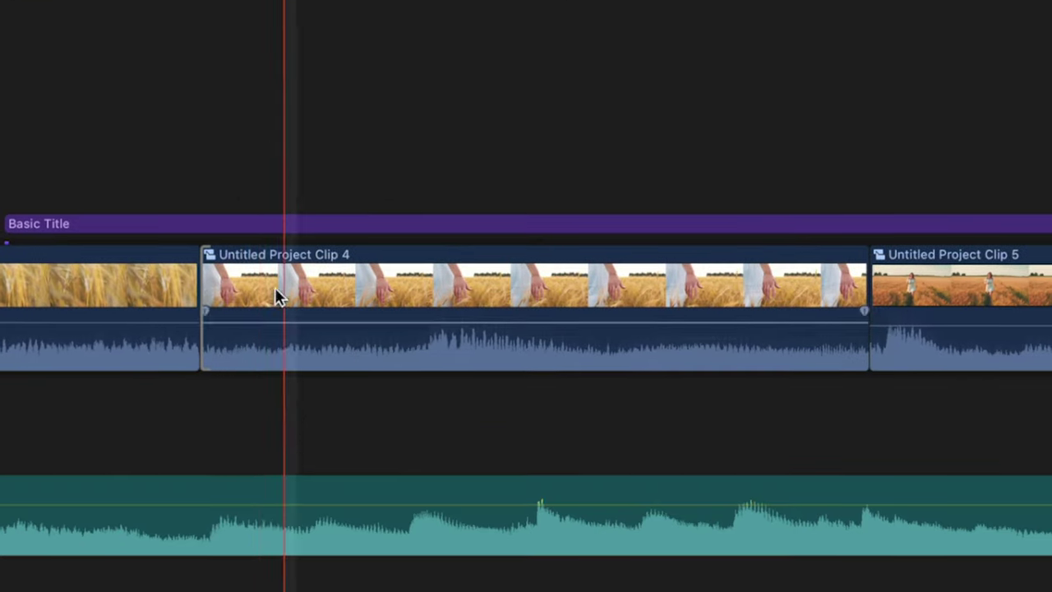
{"action": "left_click", "coordinate": [383, 302]}
- Crossfade the audio between the wheat clip and Clip 4, then select Clip 3's start edge
{"action": "key", "text": "alt+super+t"}
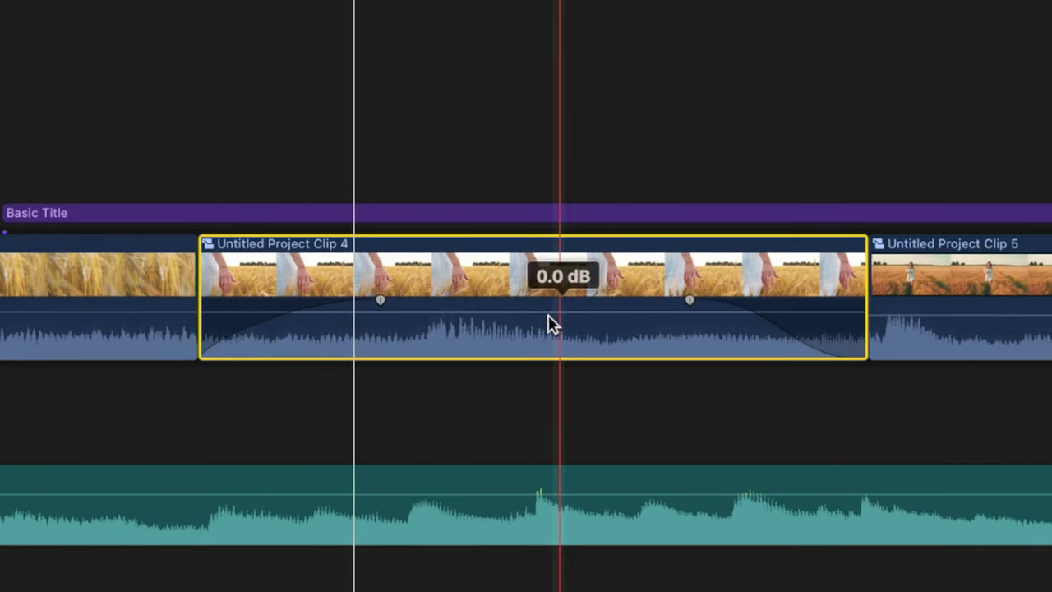
{"action": "key", "text": "alt+shift+super+t"}
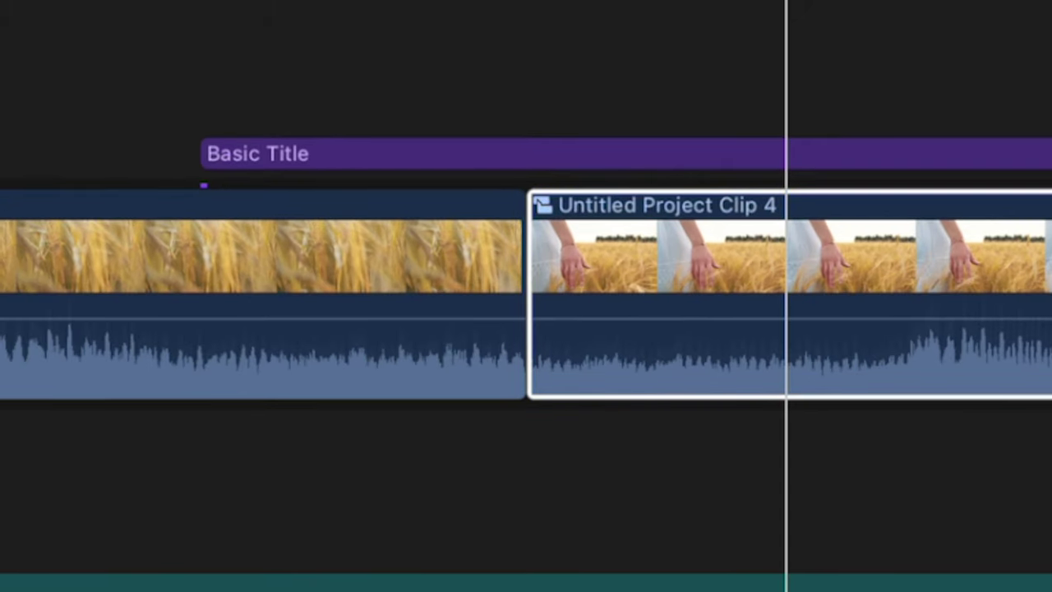
{"action": "left_click", "coordinate": [126, 259]}
{"action": "key", "text": "alt+super+t"}
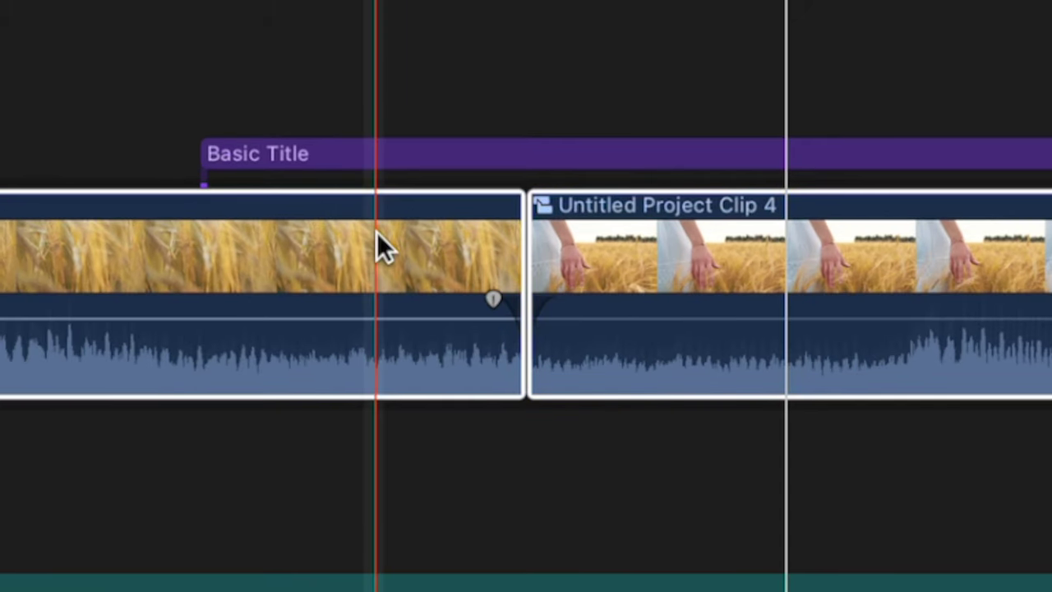
{"action": "left_click", "coordinate": [469, 320]}
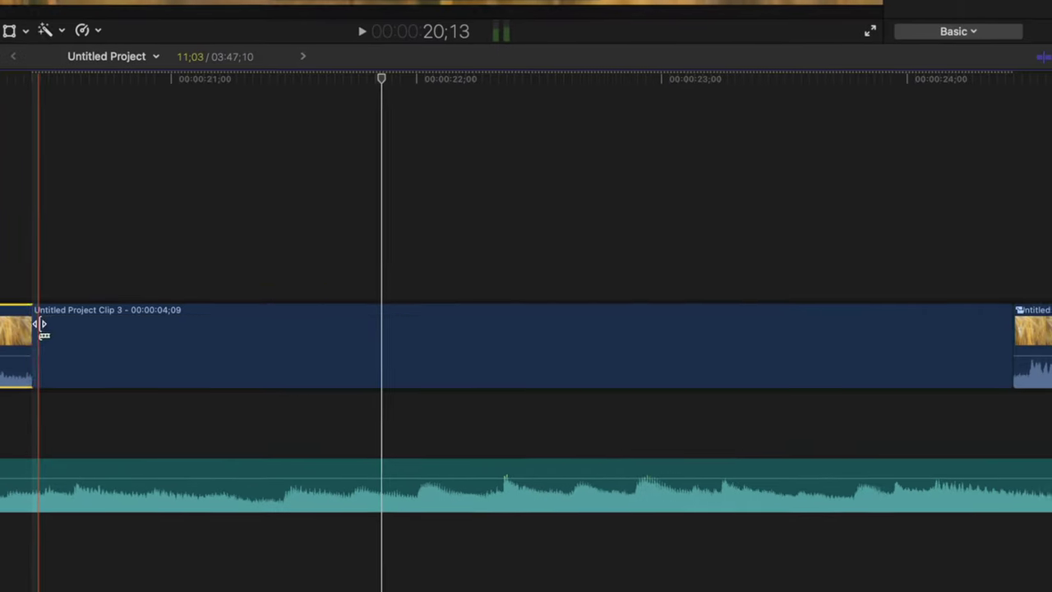
{"action": "left_click", "coordinate": [238, 351]}
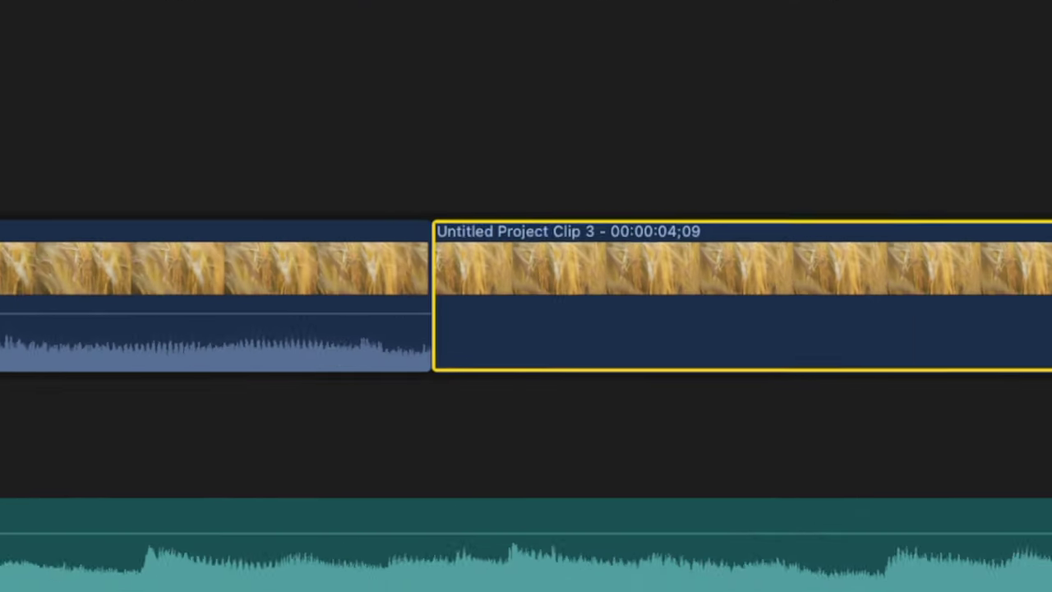
{"action": "left_click", "coordinate": [528, 300]}
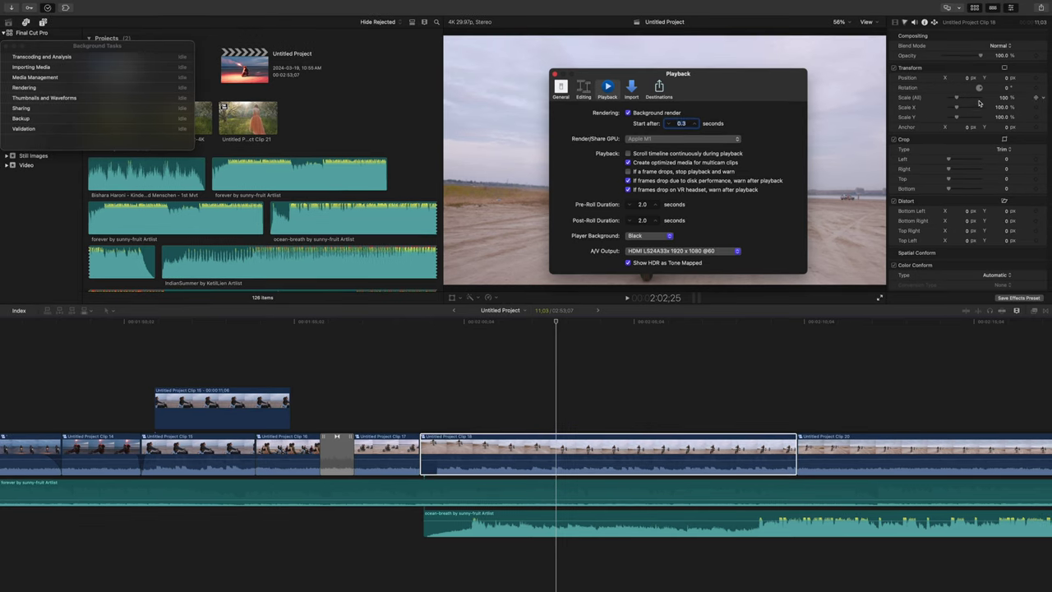
- Scale the clip to 206%, turn background rendering off, preview clip 18, then re-enable it
{"action": "left_click_drag", "start_coordinate": [955, 98], "coordinate": [965, 100]}
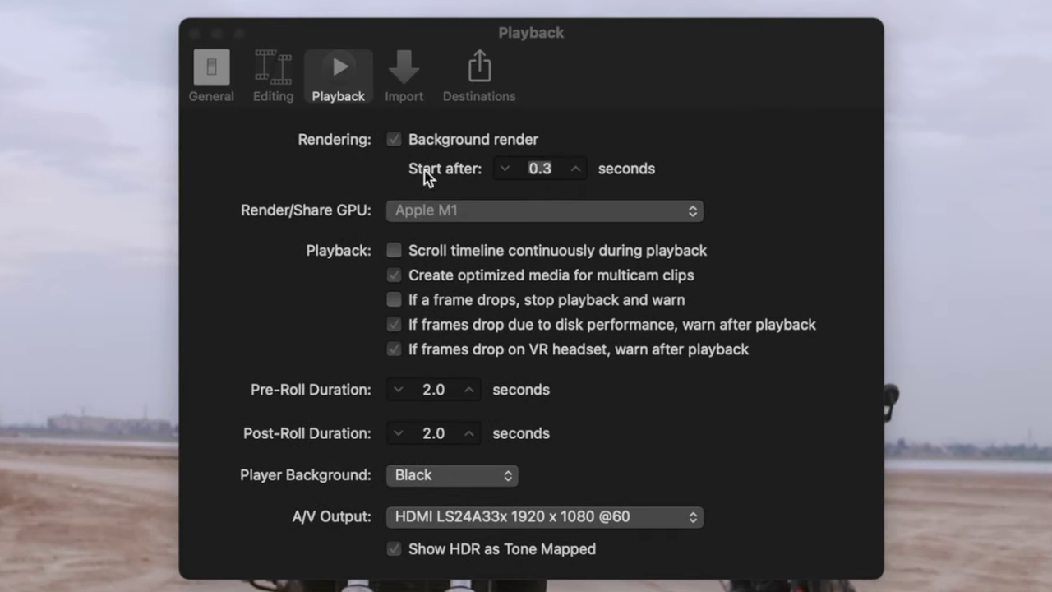
{"action": "left_click", "coordinate": [394, 140]}
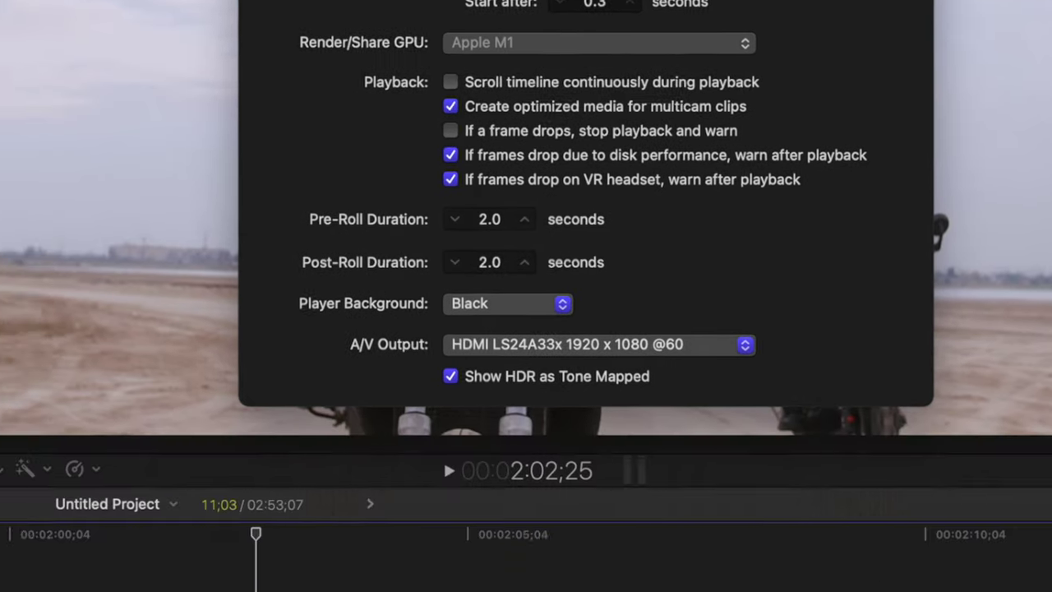
{"action": "left_click", "coordinate": [444, 458]}
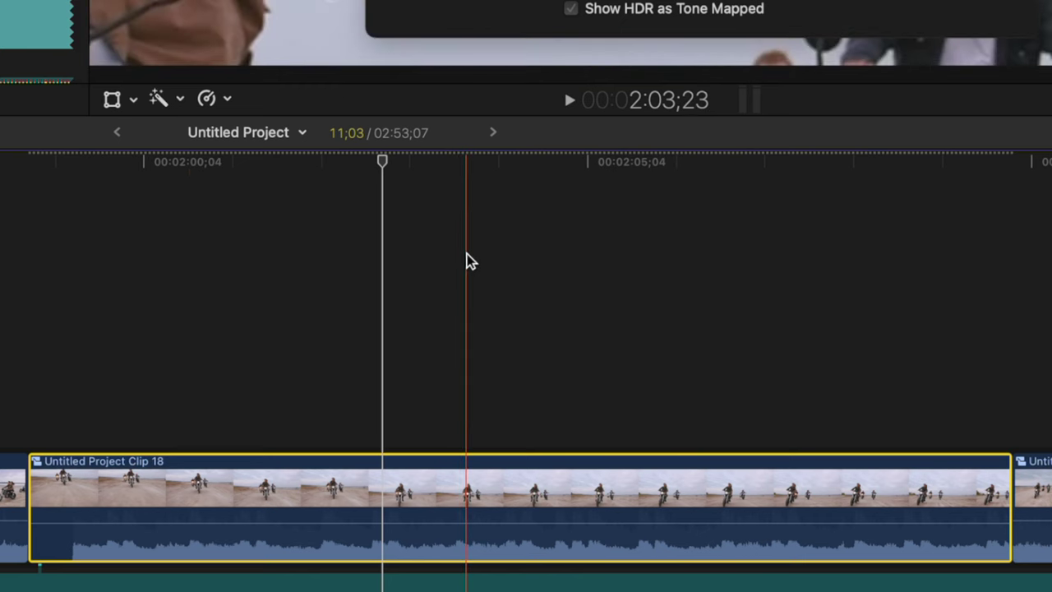
{"action": "left_click", "coordinate": [519, 504]}
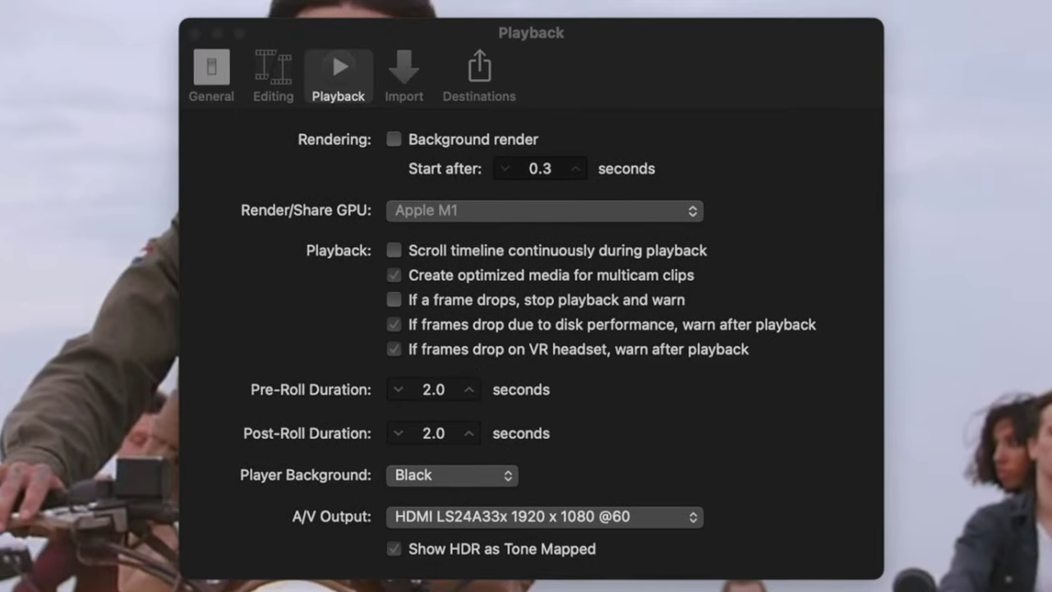
{"action": "left_click", "coordinate": [393, 138]}
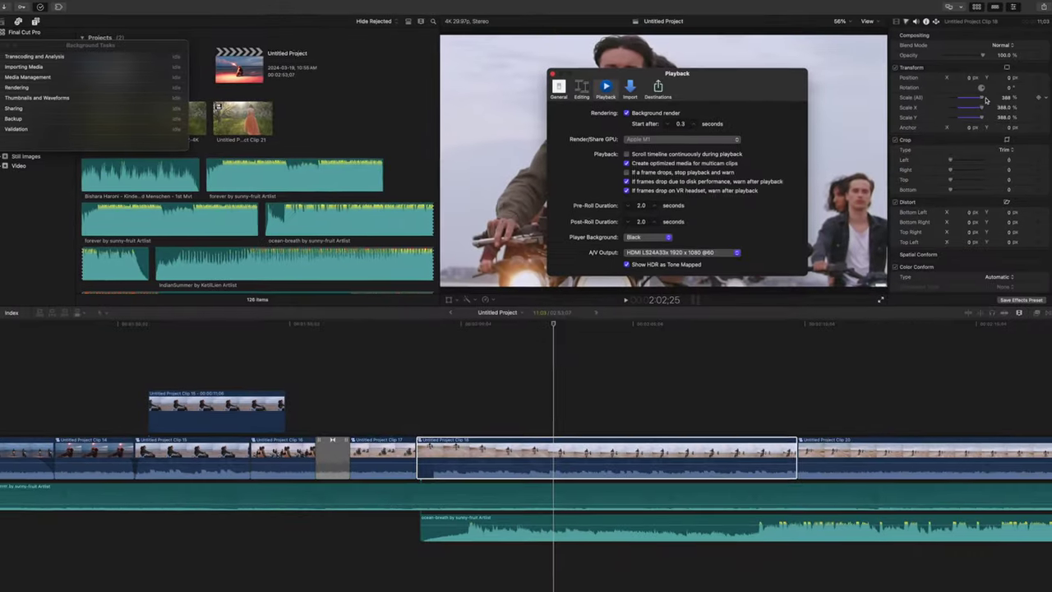
- Shrink the clip to 217% scale and set background rendering to start after 5.0 seconds
{"action": "left_click", "coordinate": [970, 99]}
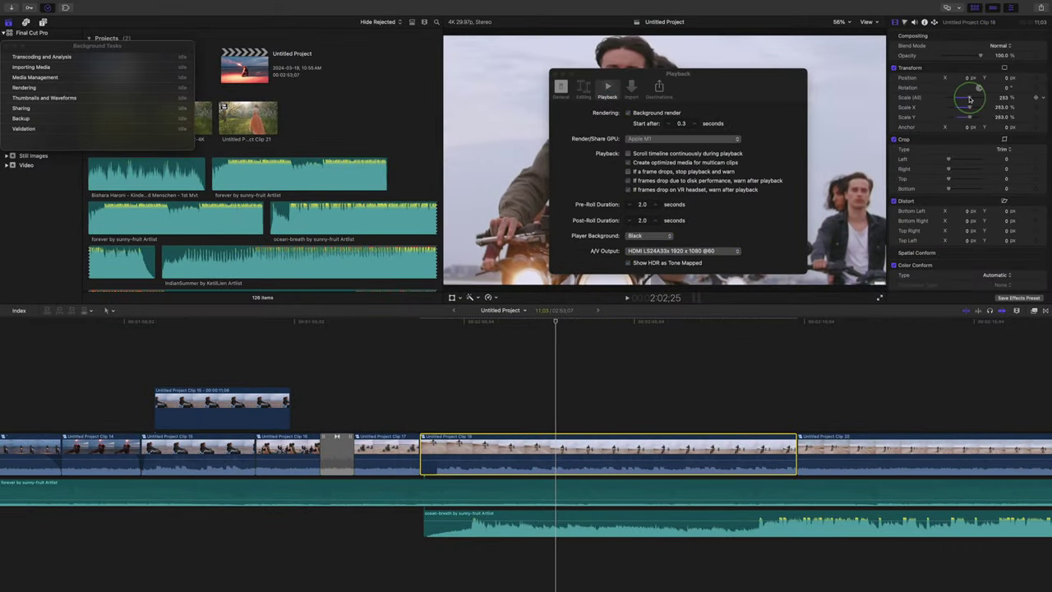
{"action": "left_click_drag", "start_coordinate": [970, 98], "coordinate": [966, 99]}
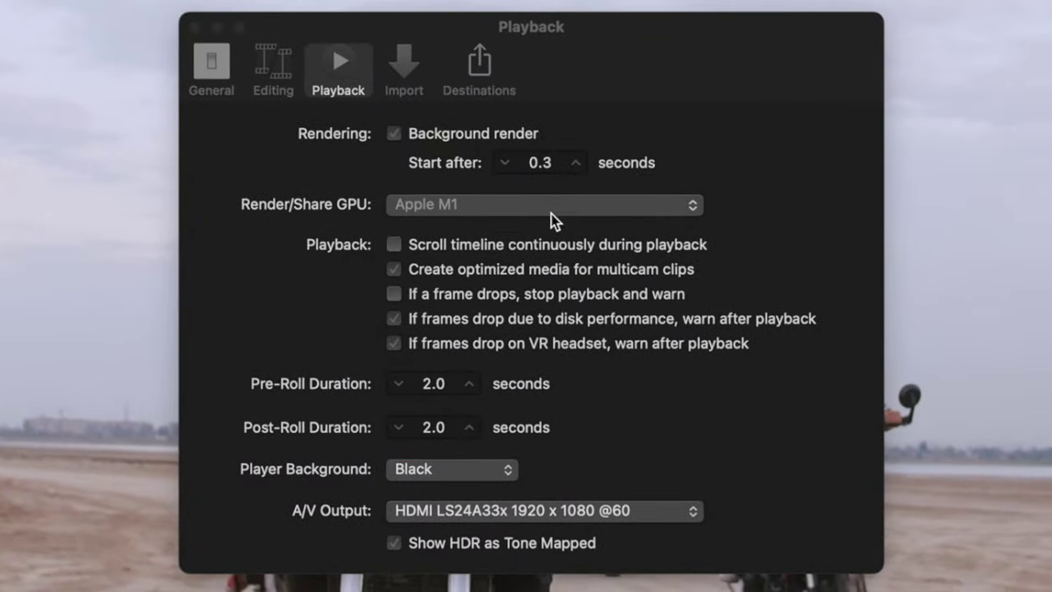
{"action": "left_click", "coordinate": [539, 161]}
{"action": "double_click", "coordinate": [540, 161]}
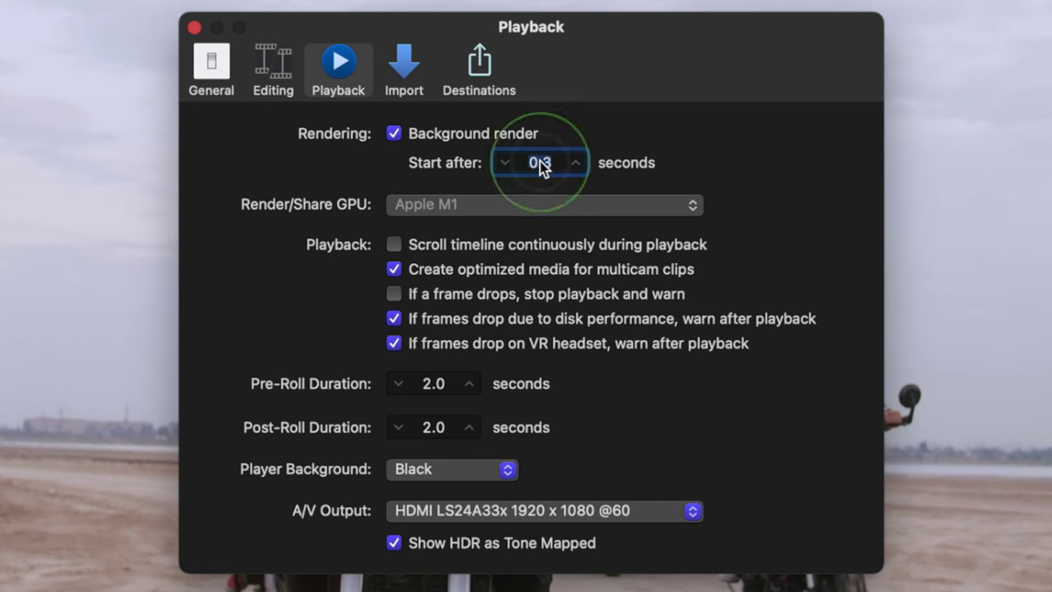
{"action": "type", "text": "5"}
{"action": "key", "text": "Return"}
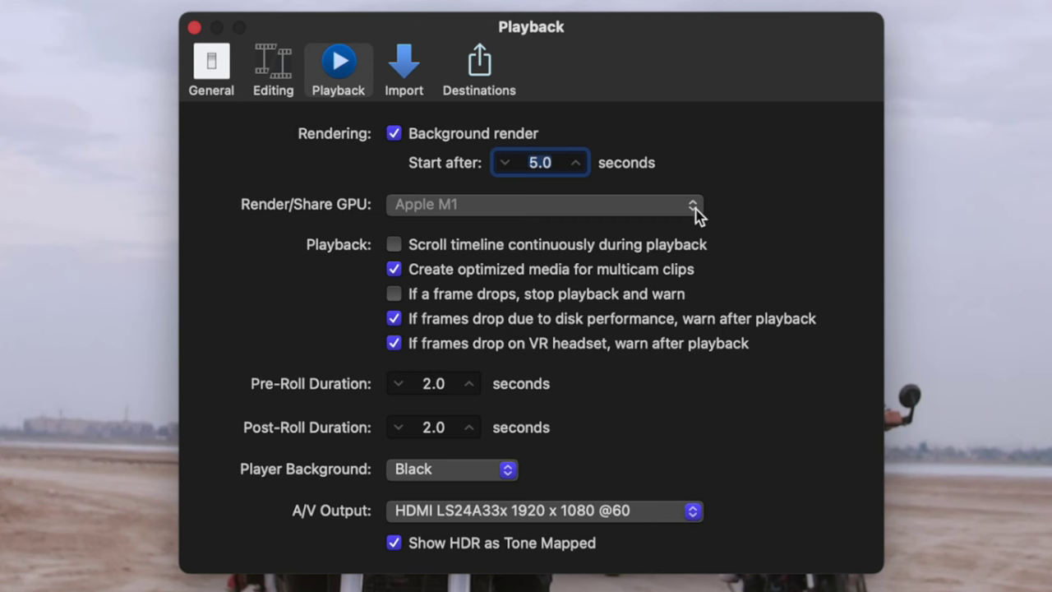
{"action": "left_click", "coordinate": [694, 207]}
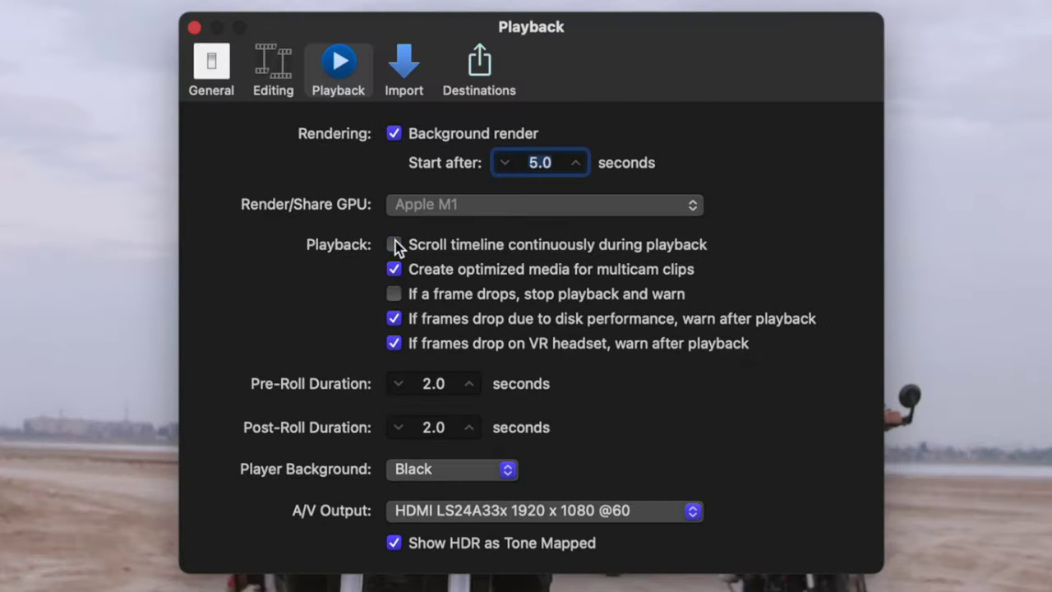
- Turn on continuous timeline scrolling during playback and test it with a quick playback
{"action": "left_click", "coordinate": [329, 244]}
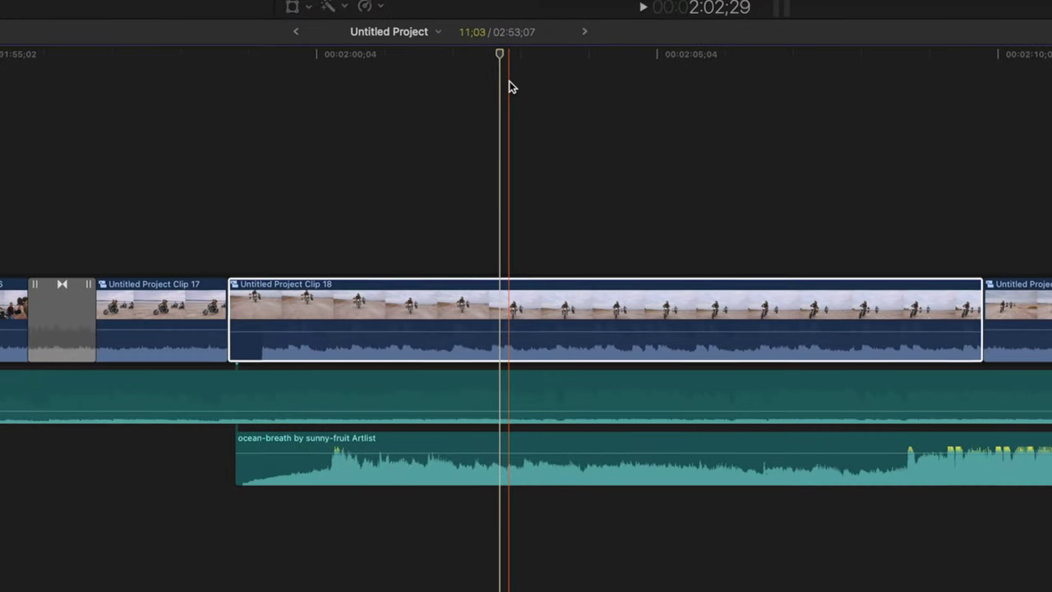
{"action": "key", "text": "space"}
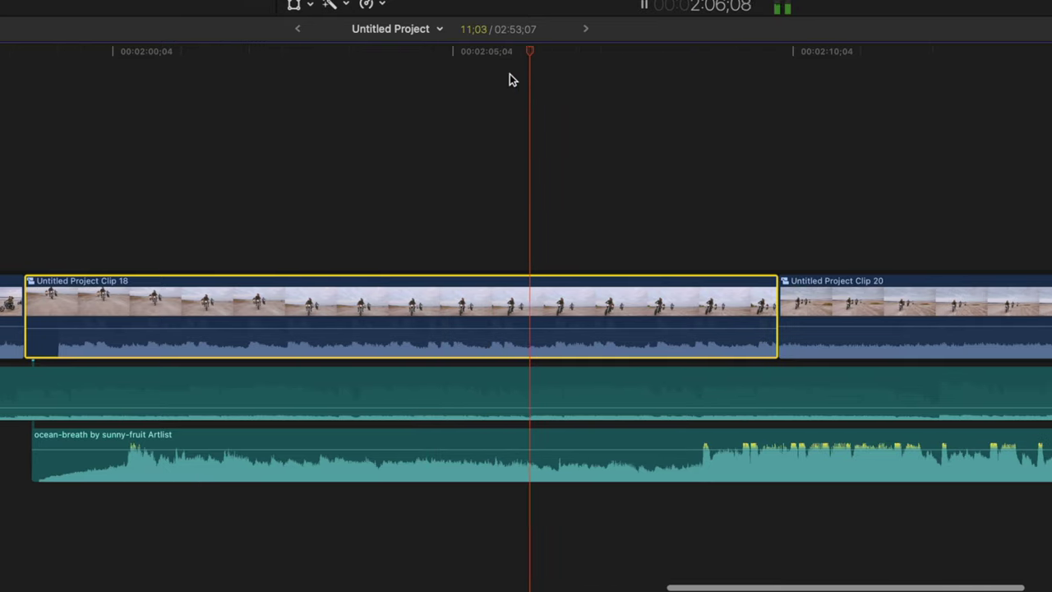
{"action": "key", "text": "space"}
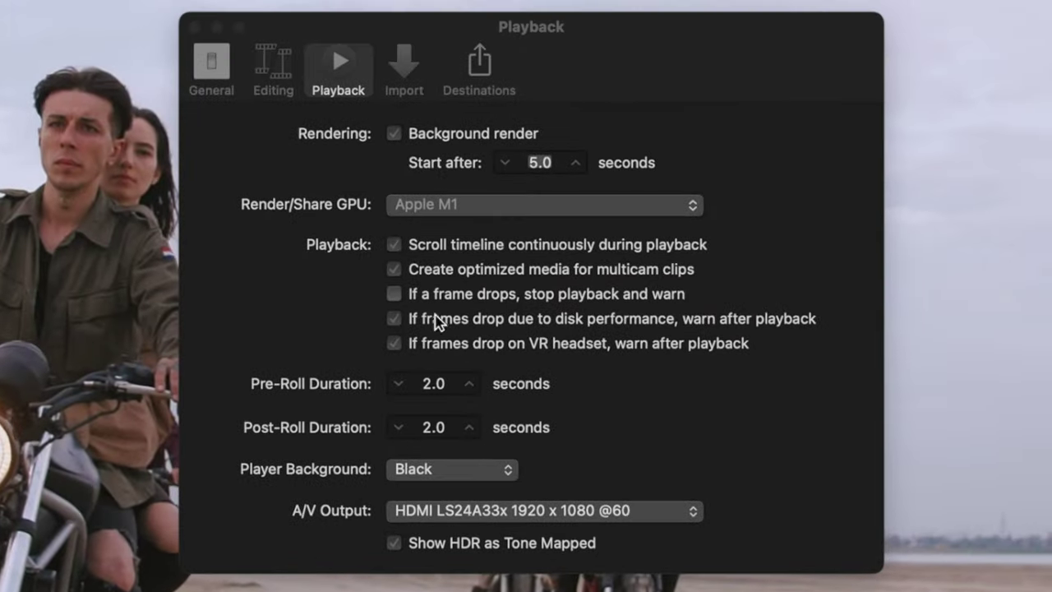
{"action": "left_click", "coordinate": [400, 258]}
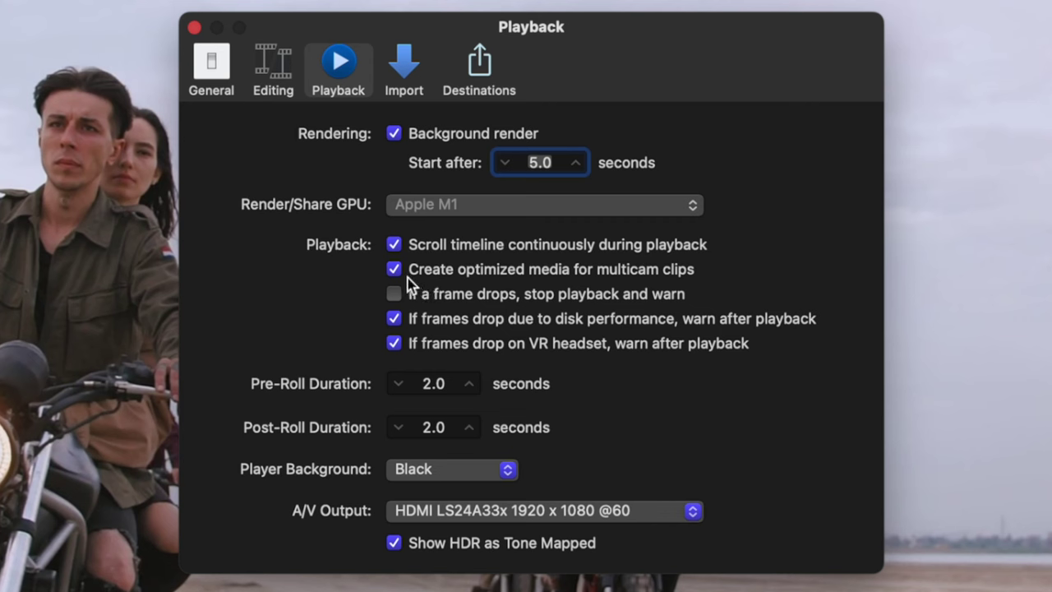
- Stop creating optimized multicam media and turn off the disk and VR frame-drop warnings
{"action": "left_click", "coordinate": [395, 271]}
{"action": "left_click", "coordinate": [394, 318]}
{"action": "left_click", "coordinate": [393, 342]}
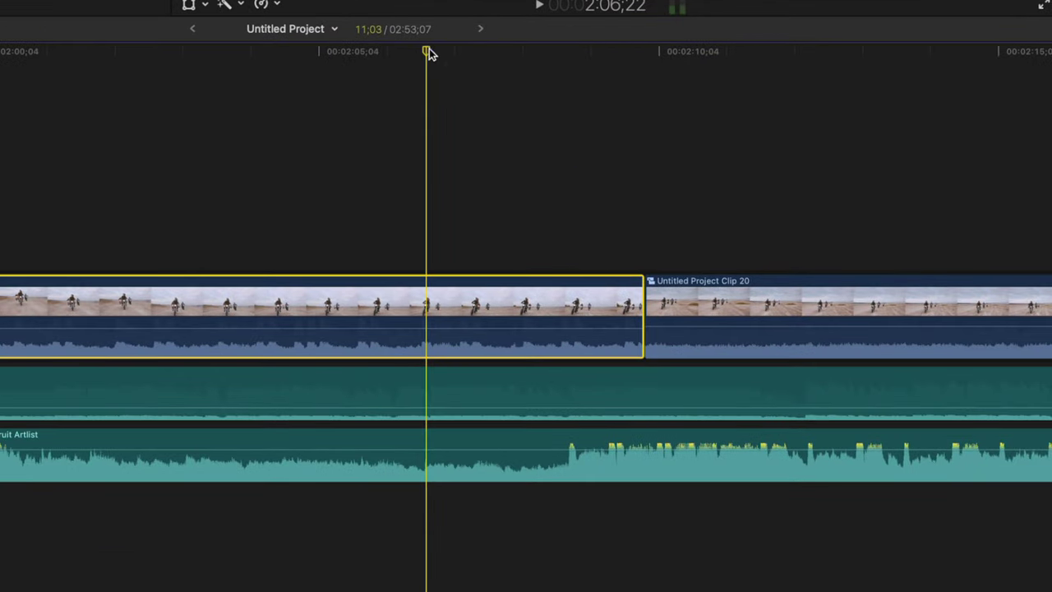
- Move the playhead to about 2:09;28 and play the timeline around it
{"action": "left_click_drag", "start_coordinate": [429, 49], "coordinate": [643, 84]}
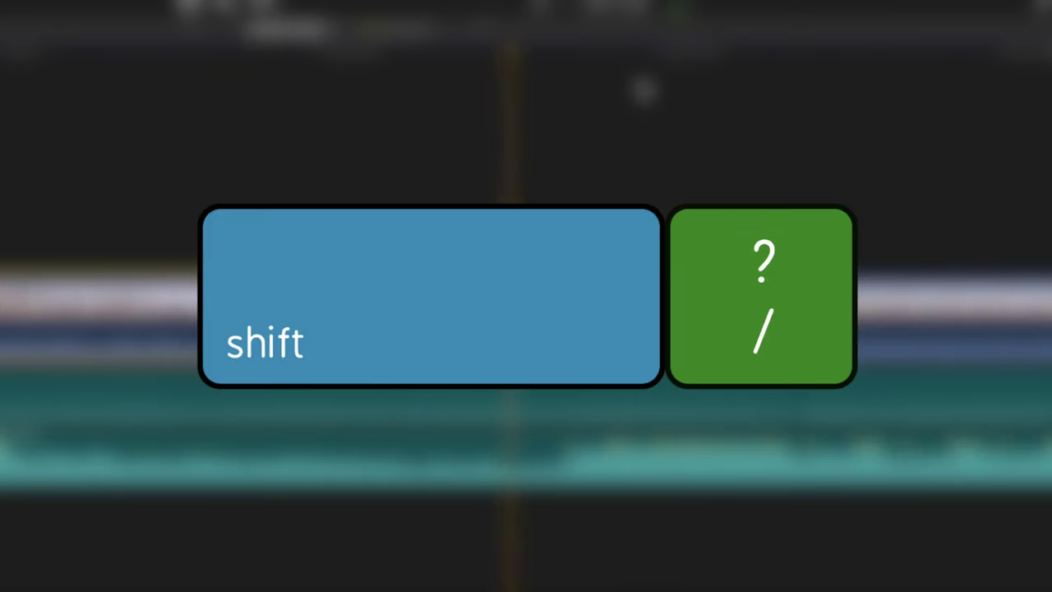
{"action": "key", "text": "shift+slash"}
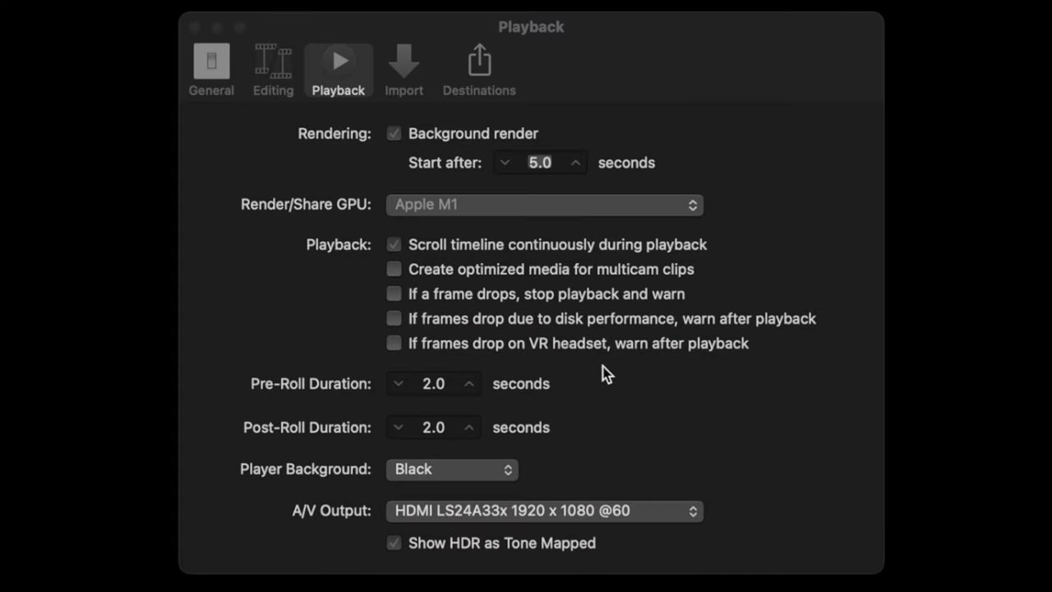
- Set Player Background to Checkerboard after briefly trying White
{"action": "left_click", "coordinate": [500, 470]}
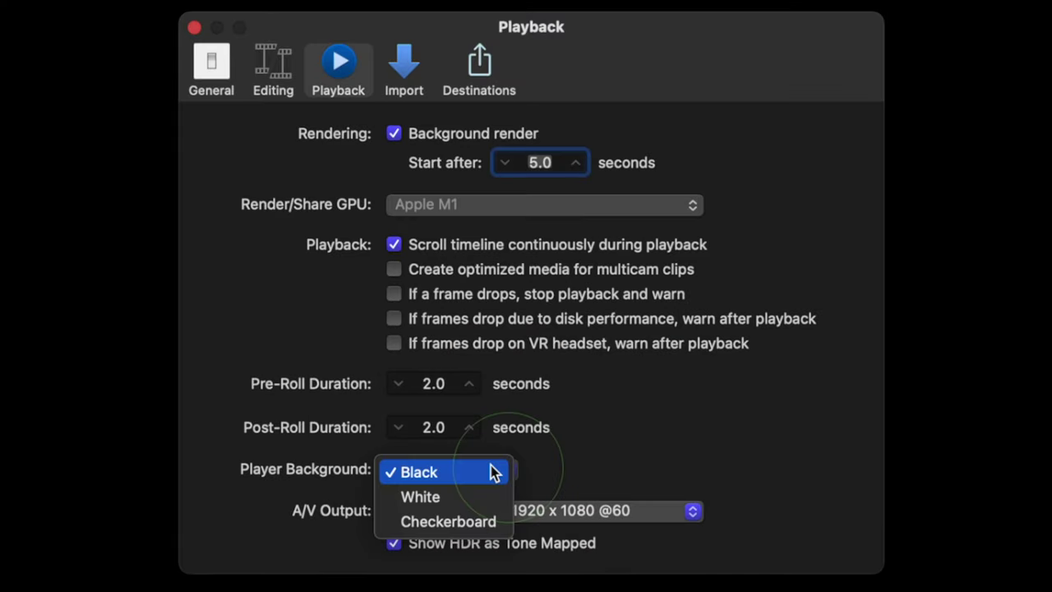
{"action": "left_click", "coordinate": [456, 495]}
{"action": "left_click", "coordinate": [480, 474]}
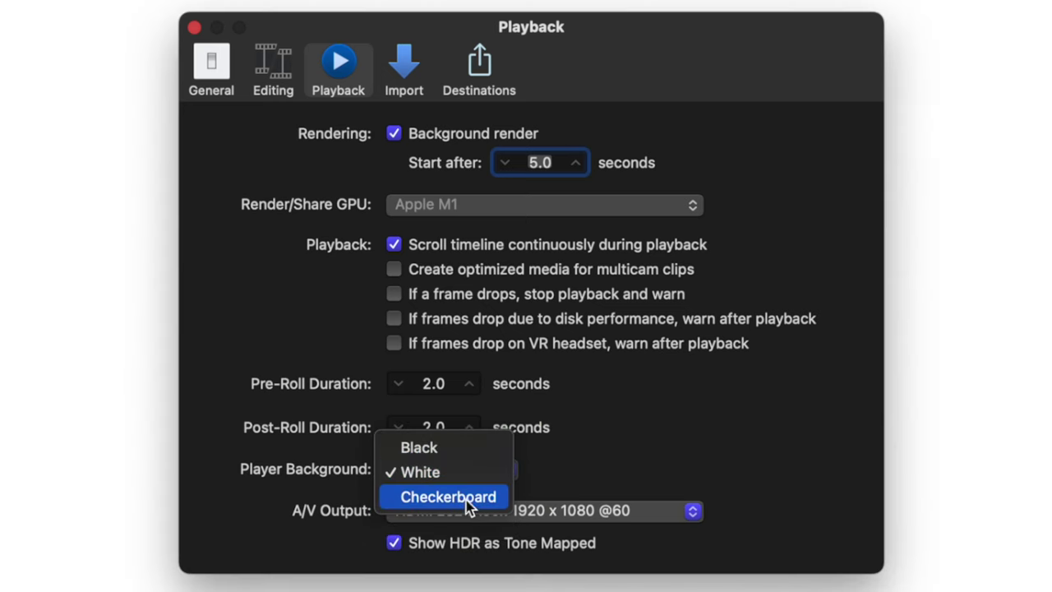
{"action": "left_click", "coordinate": [466, 498]}
{"action": "left_click", "coordinate": [503, 470]}
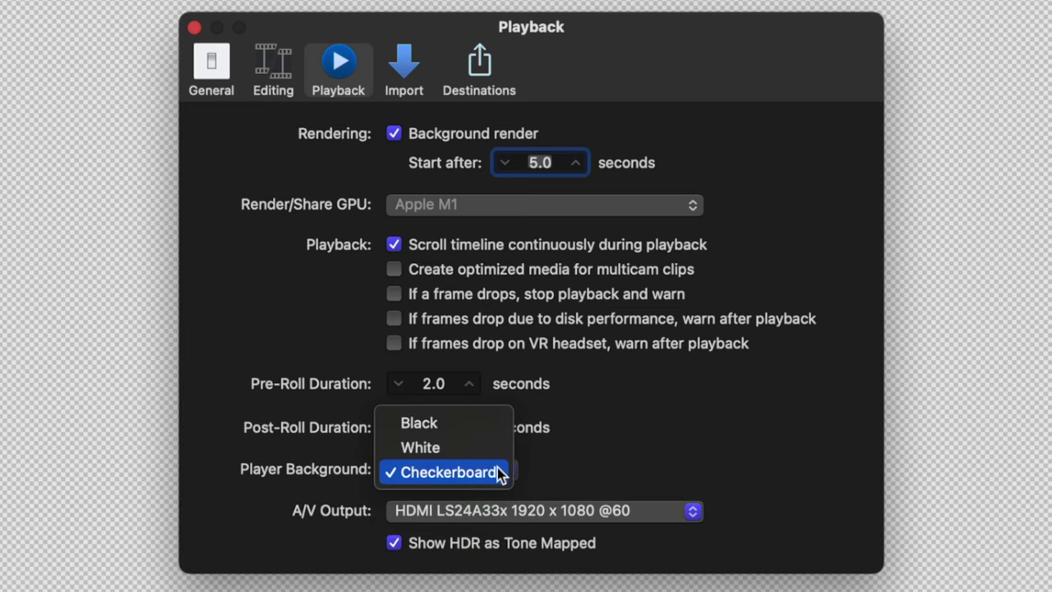
{"action": "left_click", "coordinate": [498, 473]}
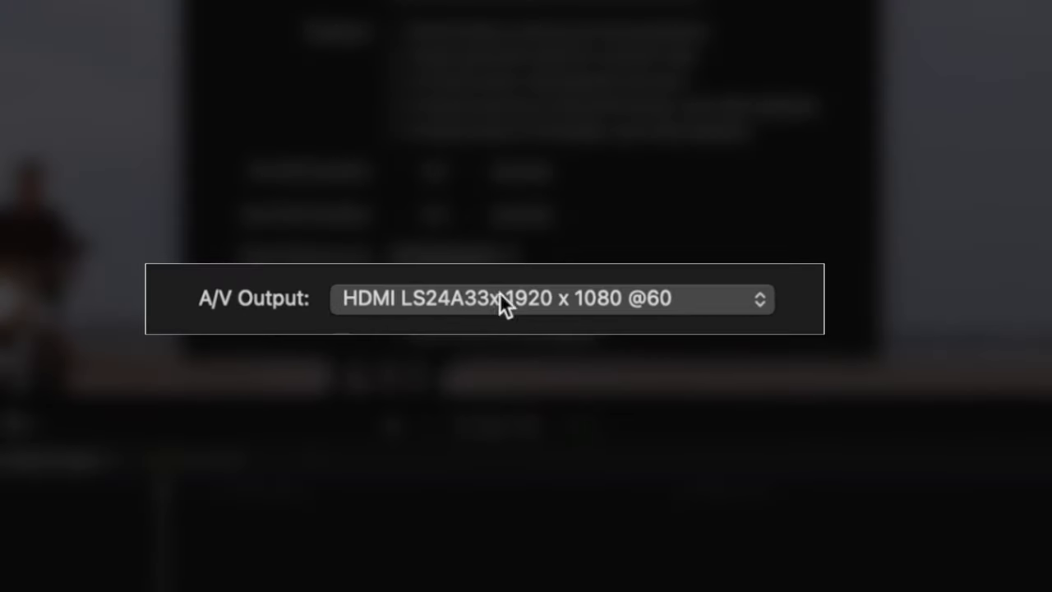
- Keep the HDMI LS24A33x display selected as the A/V Output
{"action": "left_click", "coordinate": [761, 299]}
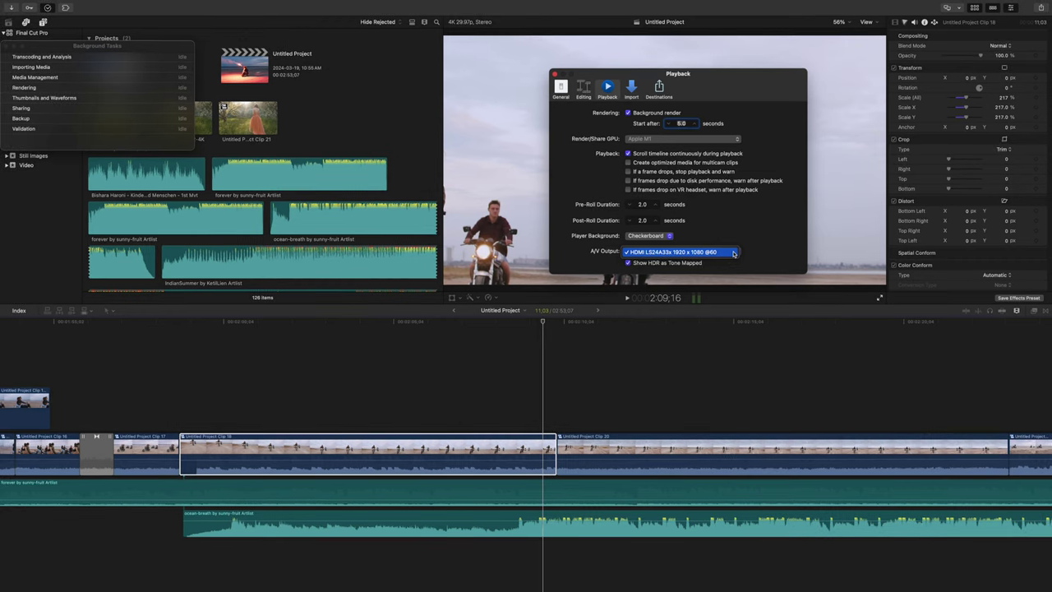
{"action": "left_click", "coordinate": [682, 304]}
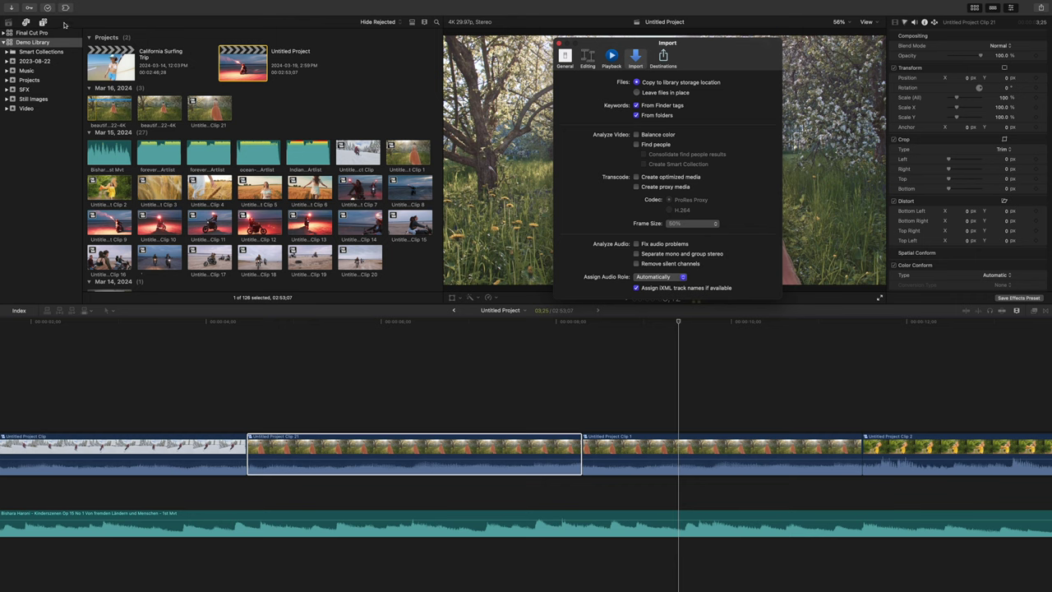
- Glance at the Media Import window, then switch Files to leave in place and back to copy
{"action": "left_click", "coordinate": [13, 10]}
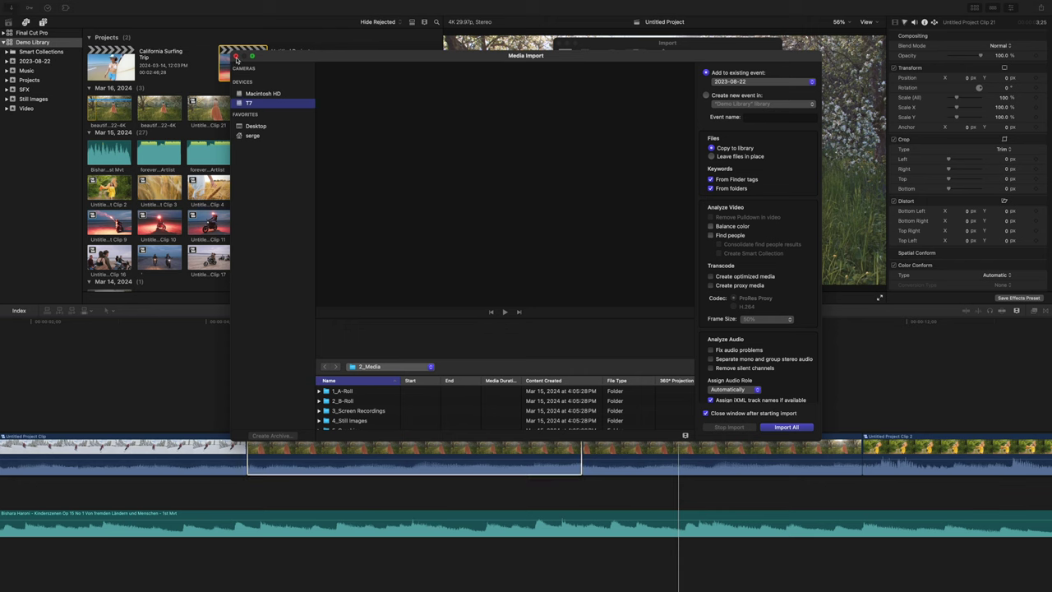
{"action": "left_click", "coordinate": [236, 59]}
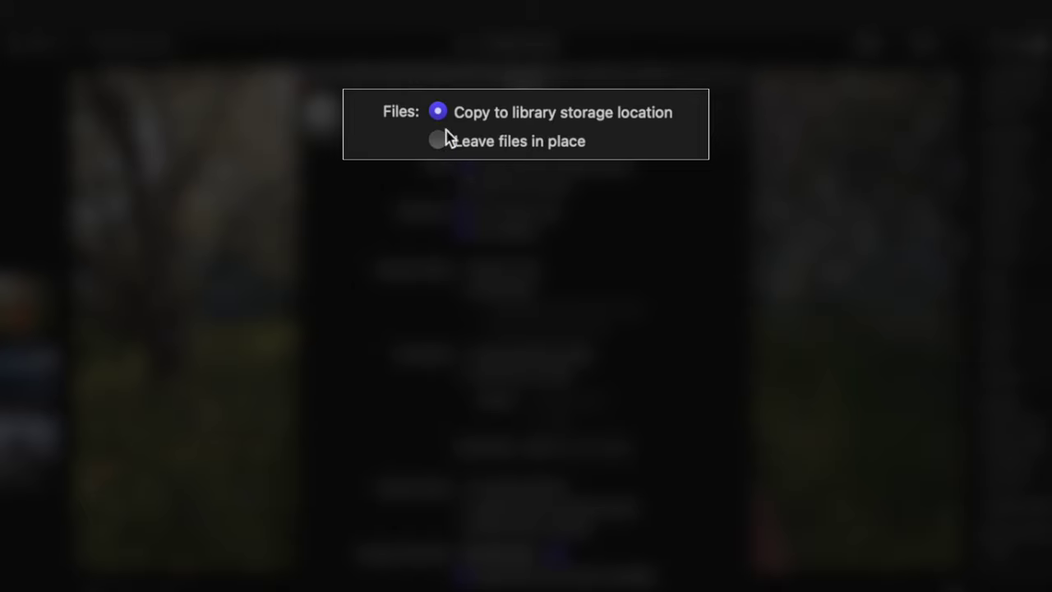
{"action": "left_click", "coordinate": [438, 142]}
{"action": "left_click", "coordinate": [437, 112]}
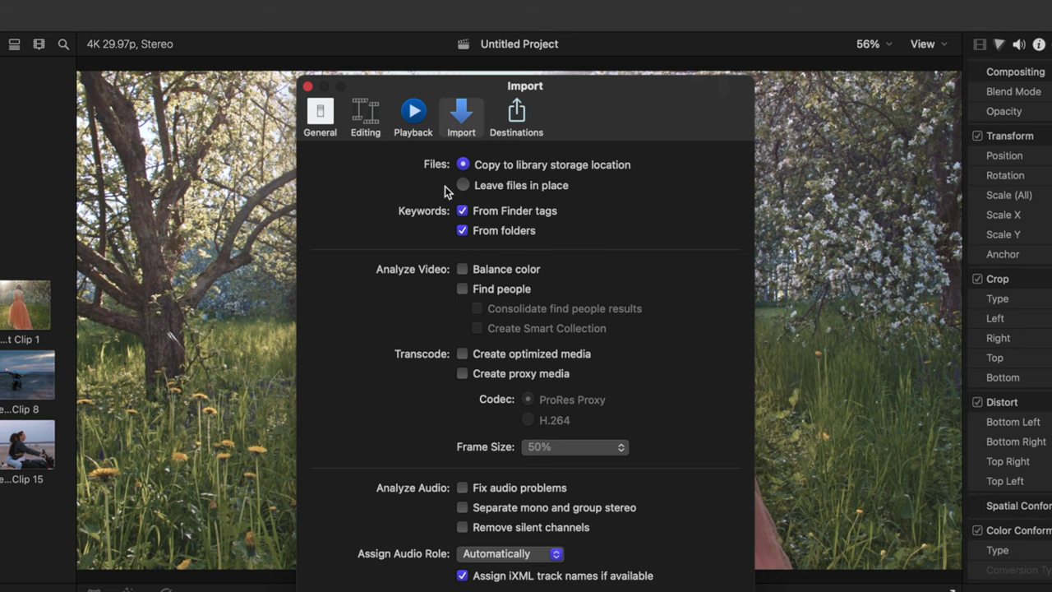
- Settle Files on 'Copy to library storage location' and tick Balance color under Analyze Video
{"action": "left_click", "coordinate": [464, 186]}
{"action": "left_click", "coordinate": [464, 165]}
{"action": "left_click", "coordinate": [462, 270]}
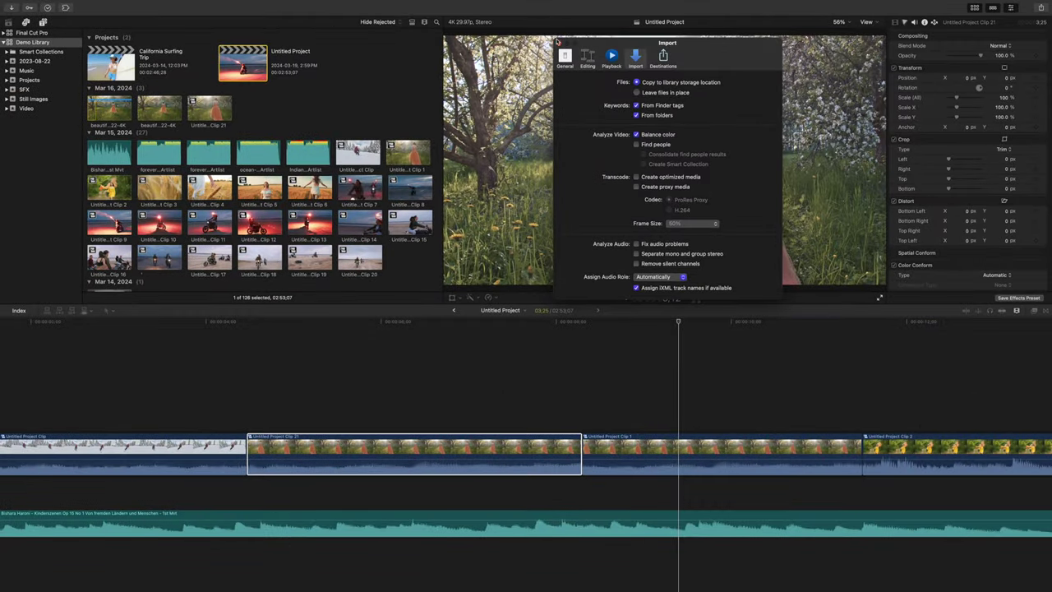
- Close Settings and apply Balance Color to Clip 21 with Option-Command-B
{"action": "left_click", "coordinate": [557, 42]}
{"action": "left_click", "coordinate": [529, 349]}
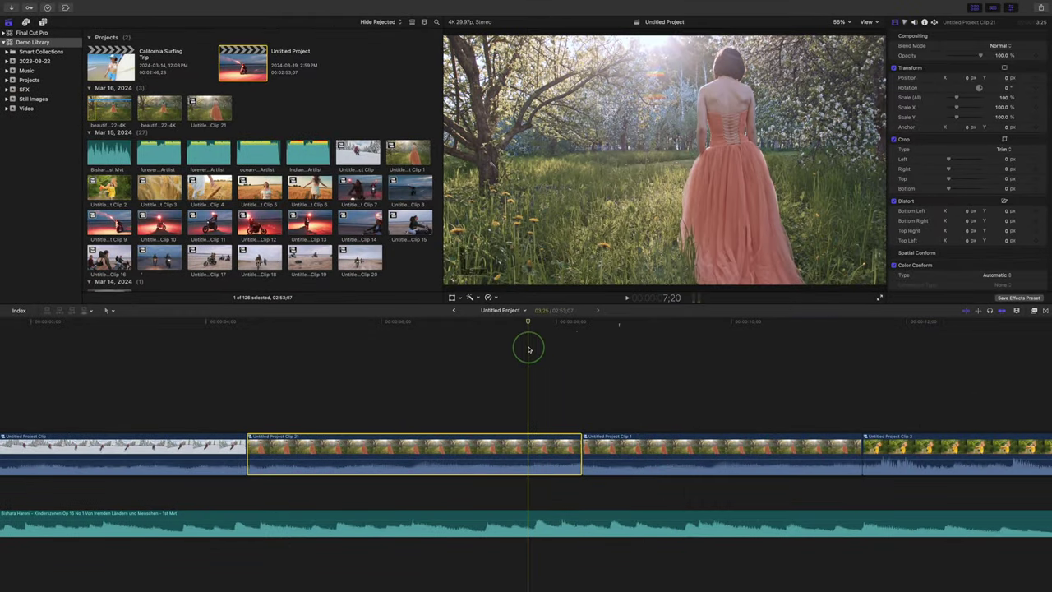
{"action": "left_click", "coordinate": [490, 310]}
{"action": "left_click", "coordinate": [485, 310]}
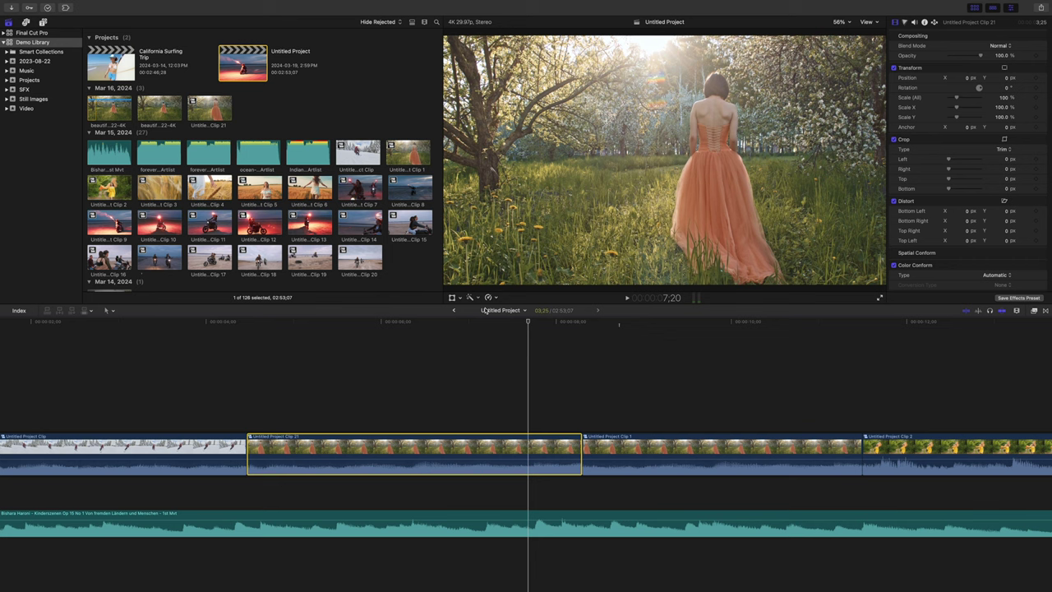
{"action": "key", "text": "alt+super+b"}
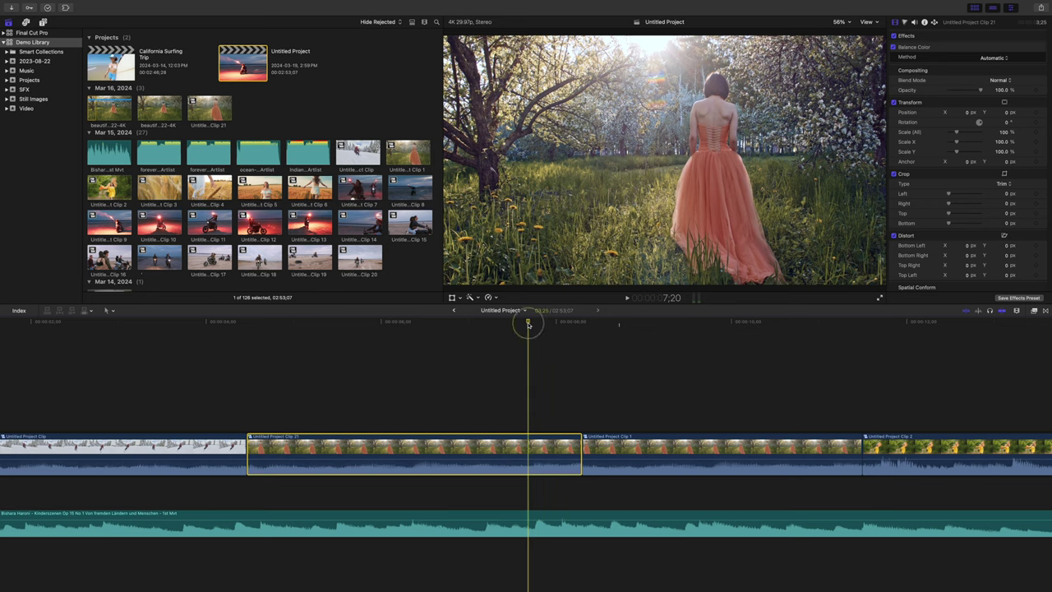
- Select Untitled Project Clip 1 and apply Balance Color from the enhancements menu
{"action": "left_click_drag", "start_coordinate": [527, 323], "coordinate": [619, 323]}
{"action": "left_click", "coordinate": [622, 446]}
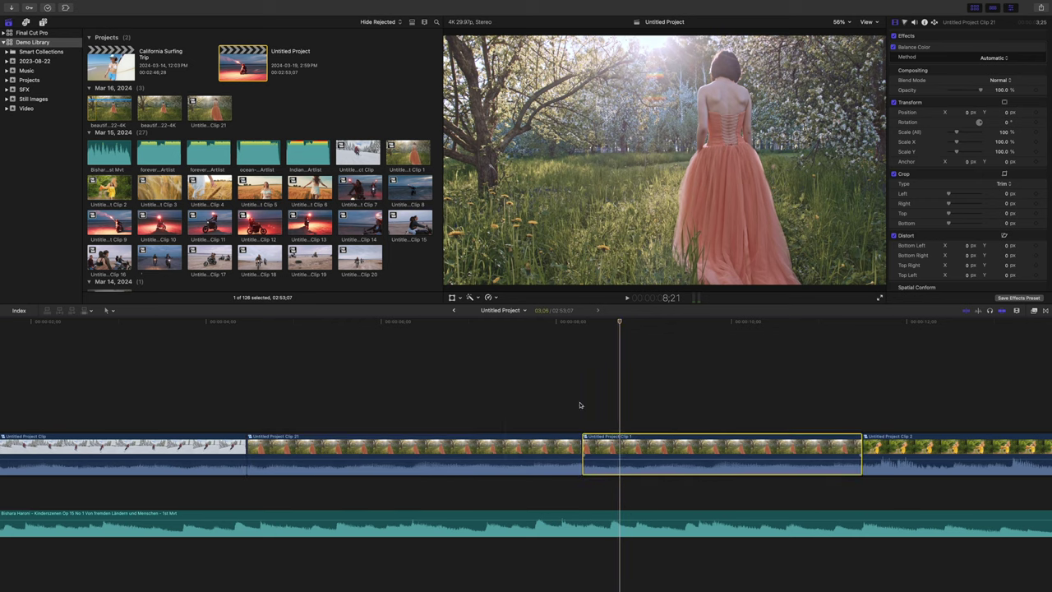
{"action": "left_click", "coordinate": [471, 298]}
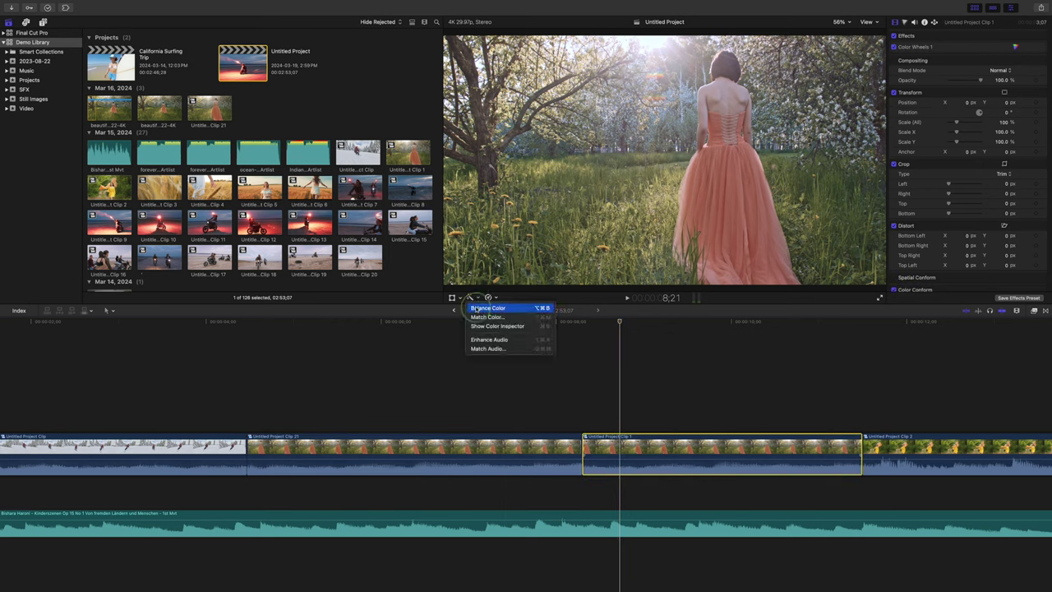
{"action": "left_click", "coordinate": [485, 307]}
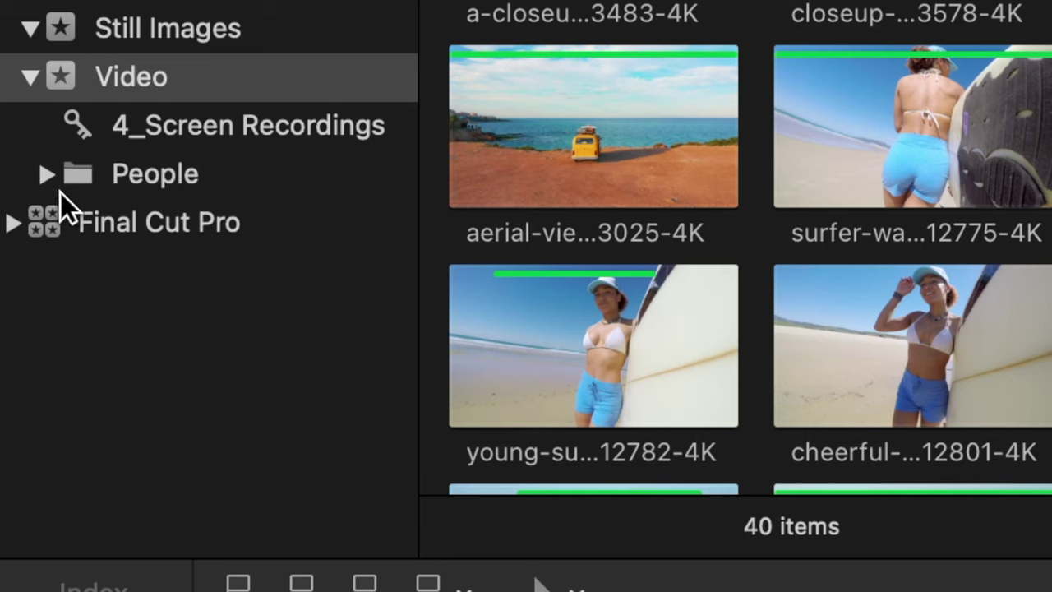
- Tick Create Smart Collection for found people and Create optimized media, leaving proxy media off
{"action": "left_click", "coordinate": [45, 178]}
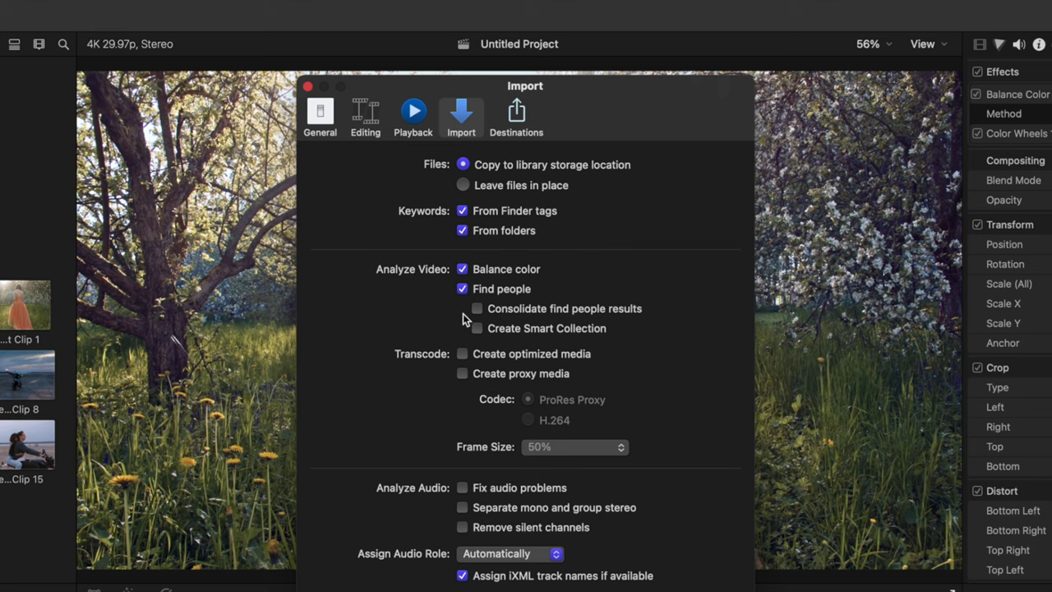
{"action": "left_click", "coordinate": [477, 329]}
{"action": "left_click", "coordinate": [460, 354]}
{"action": "left_click", "coordinate": [462, 376]}
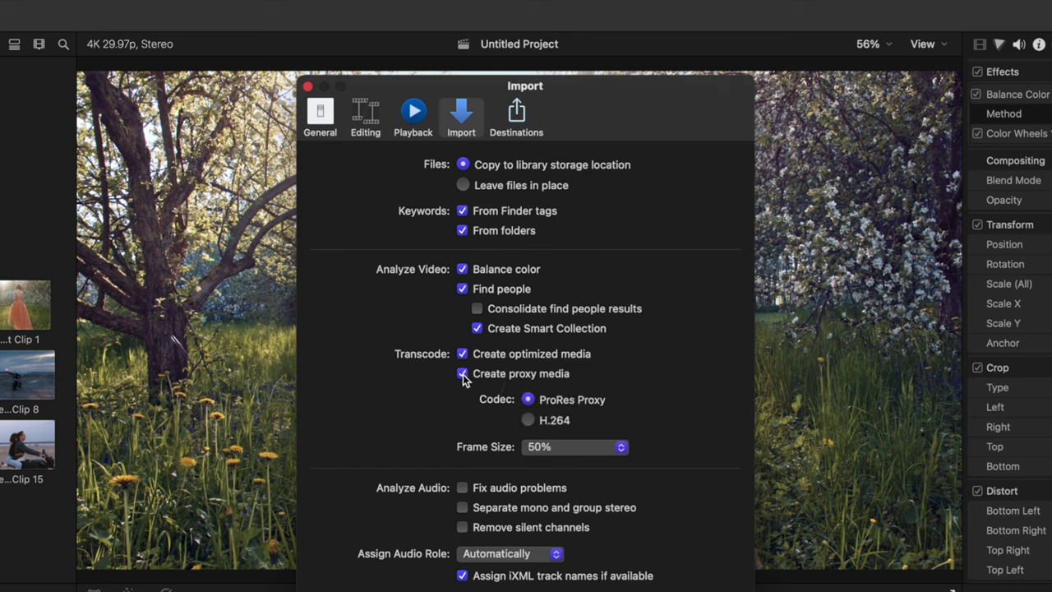
{"action": "left_click", "coordinate": [464, 375]}
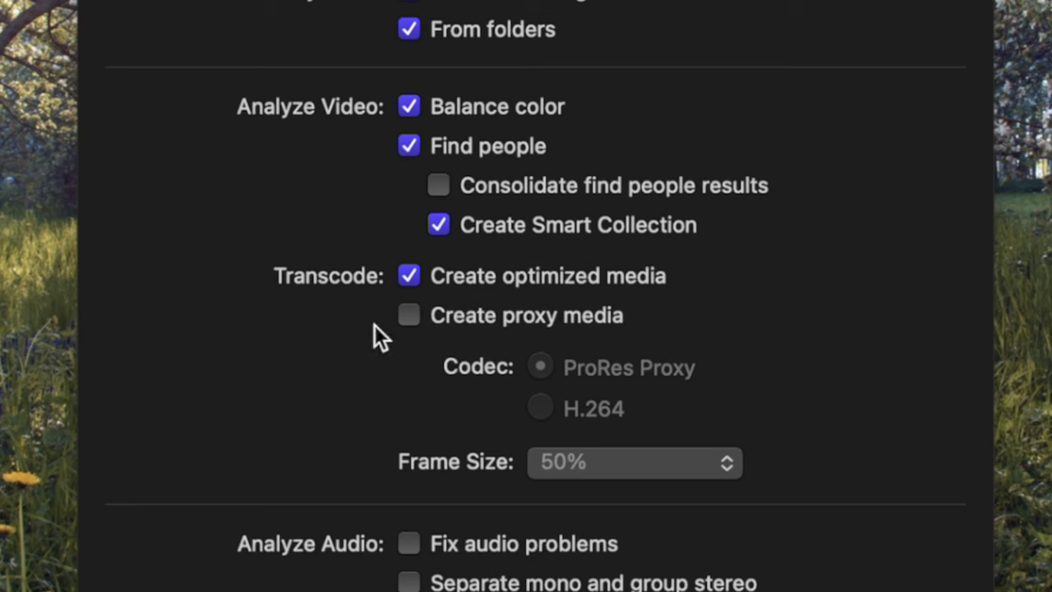
- Turn on proxy media creation on import using the H.264 codec at 50% frame size
{"action": "left_click", "coordinate": [406, 317]}
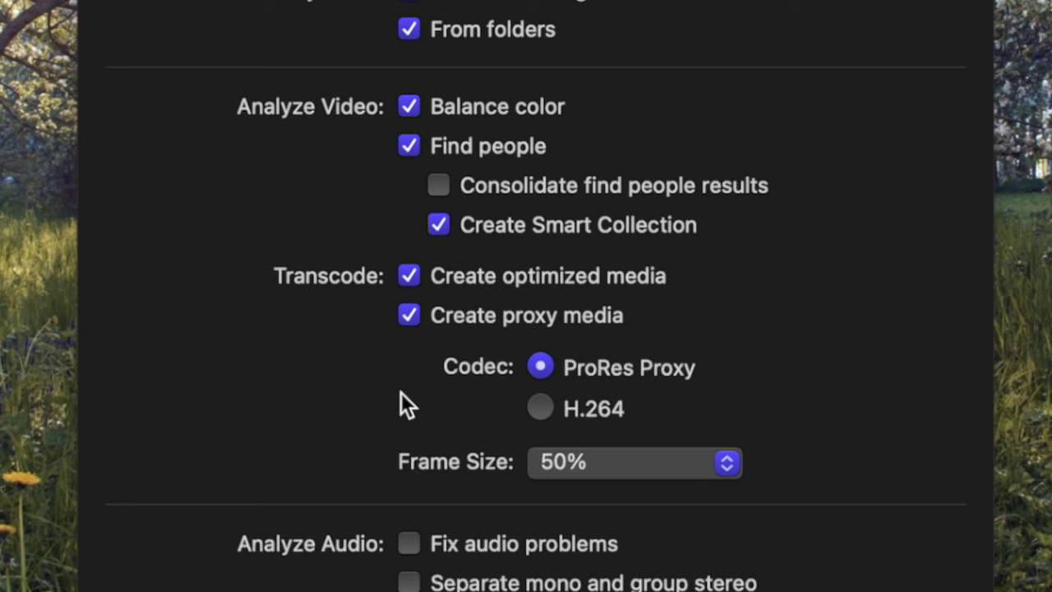
{"action": "left_click", "coordinate": [542, 368]}
{"action": "left_click", "coordinate": [543, 408]}
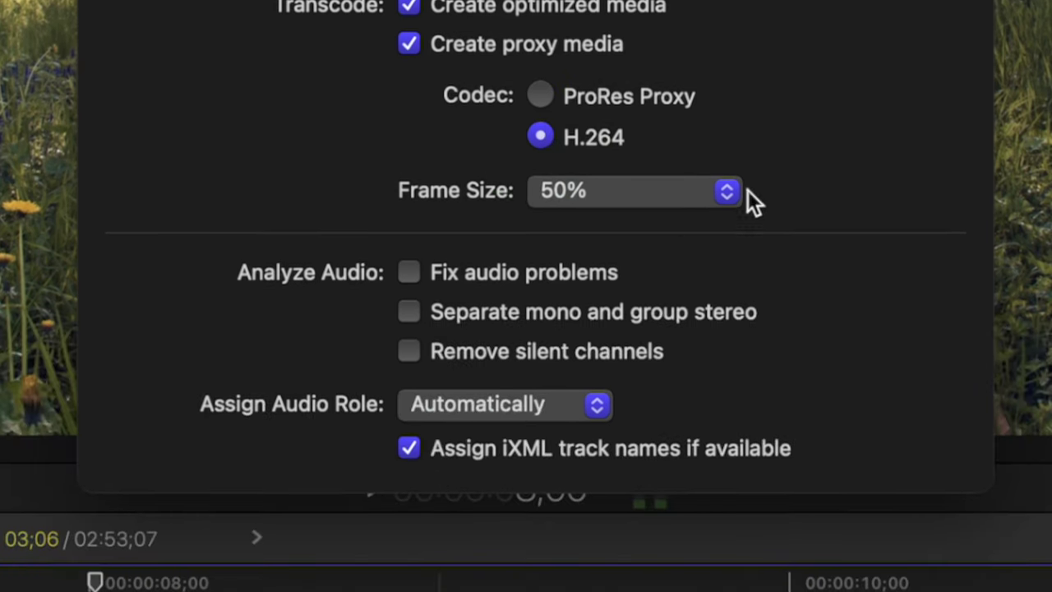
{"action": "left_click", "coordinate": [731, 341]}
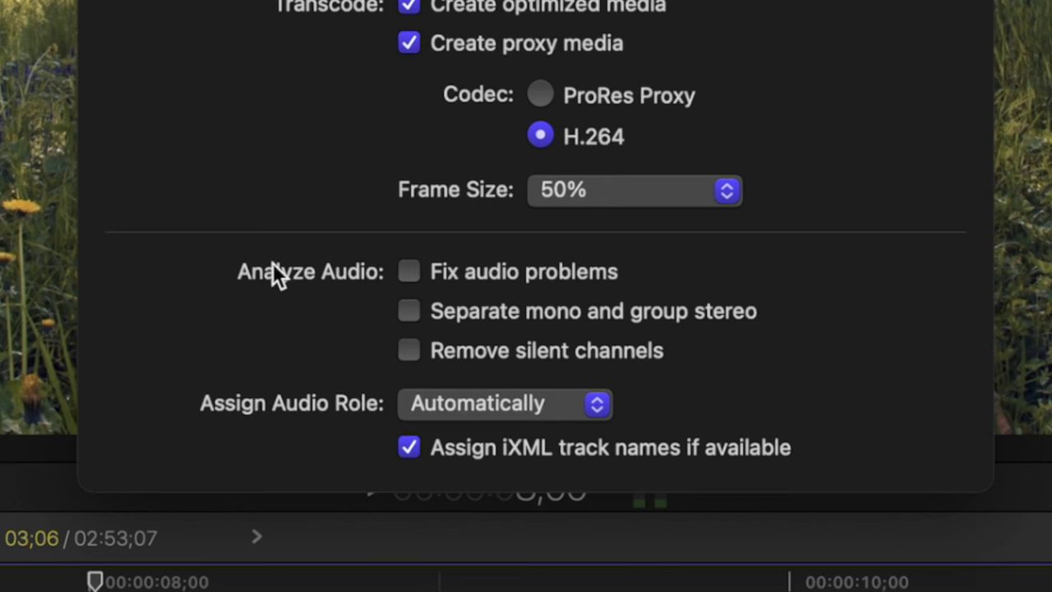
- Turn on Fix audio problems, Separate mono and group stereo, and Remove silent channels for imports
{"action": "left_click", "coordinate": [409, 272]}
{"action": "left_click", "coordinate": [406, 312]}
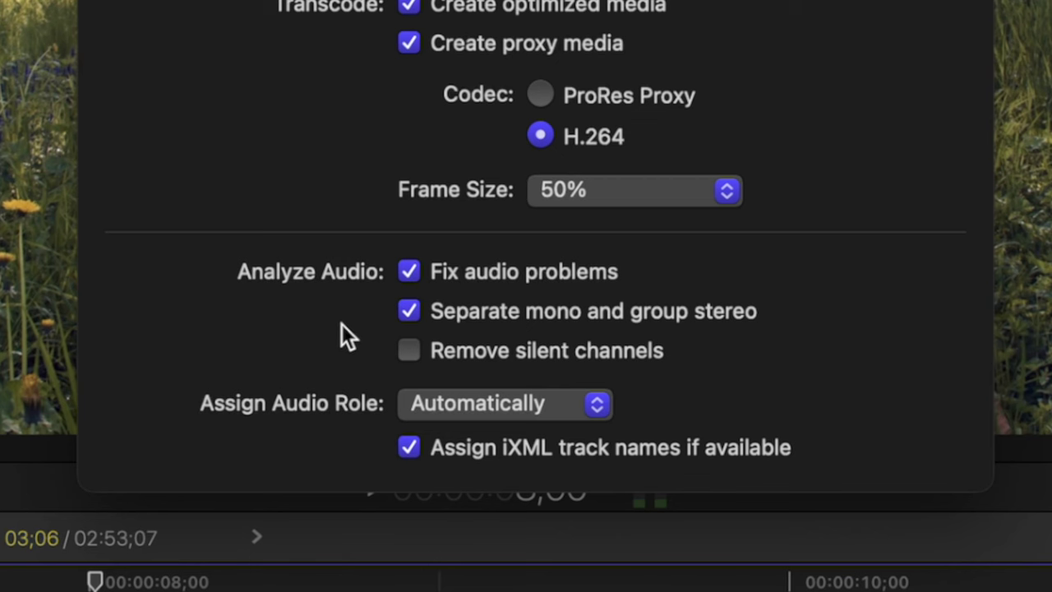
{"action": "left_click", "coordinate": [408, 351]}
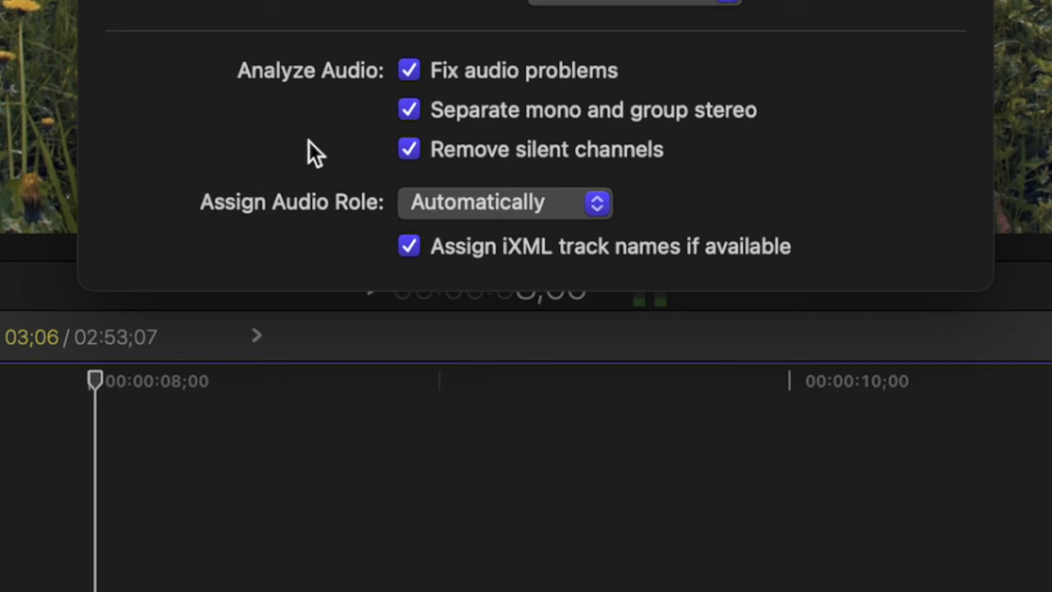
- Assign the Computer Audio role on import and turn off iXML track name assignment
{"action": "left_click", "coordinate": [602, 205]}
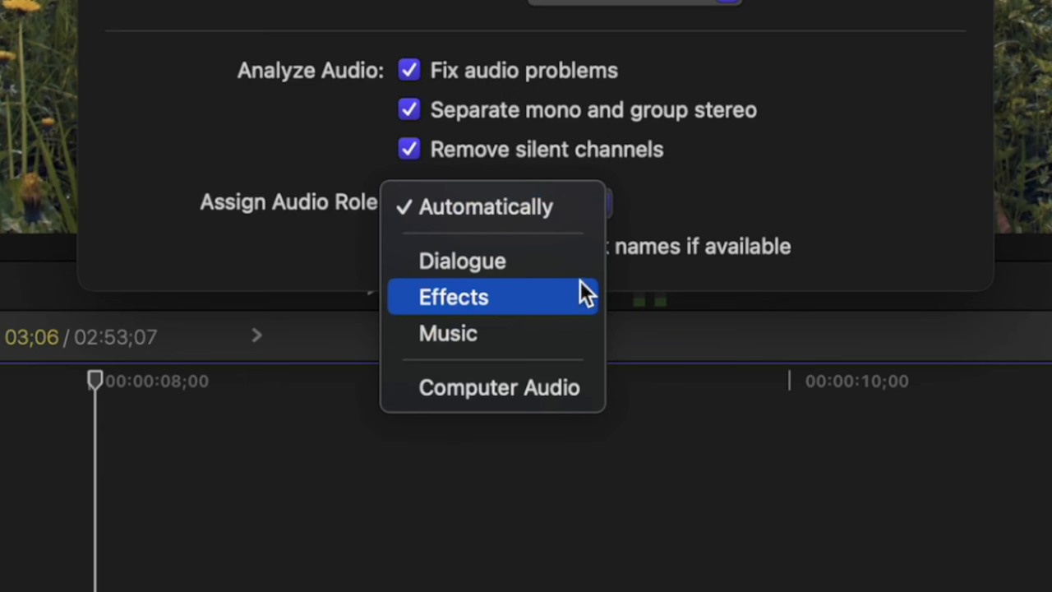
{"action": "left_click", "coordinate": [549, 380]}
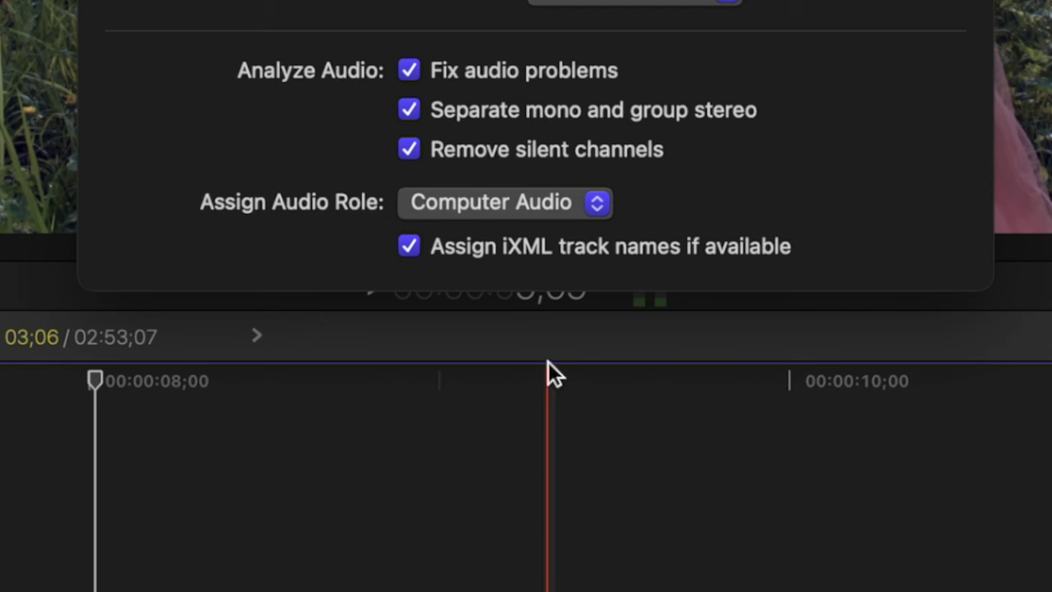
{"action": "left_click", "coordinate": [404, 254]}
- Re-enable iXML track names, add a YouTube & Facebook destination, and set Export File format to Video and Audio
{"action": "left_click", "coordinate": [404, 254]}
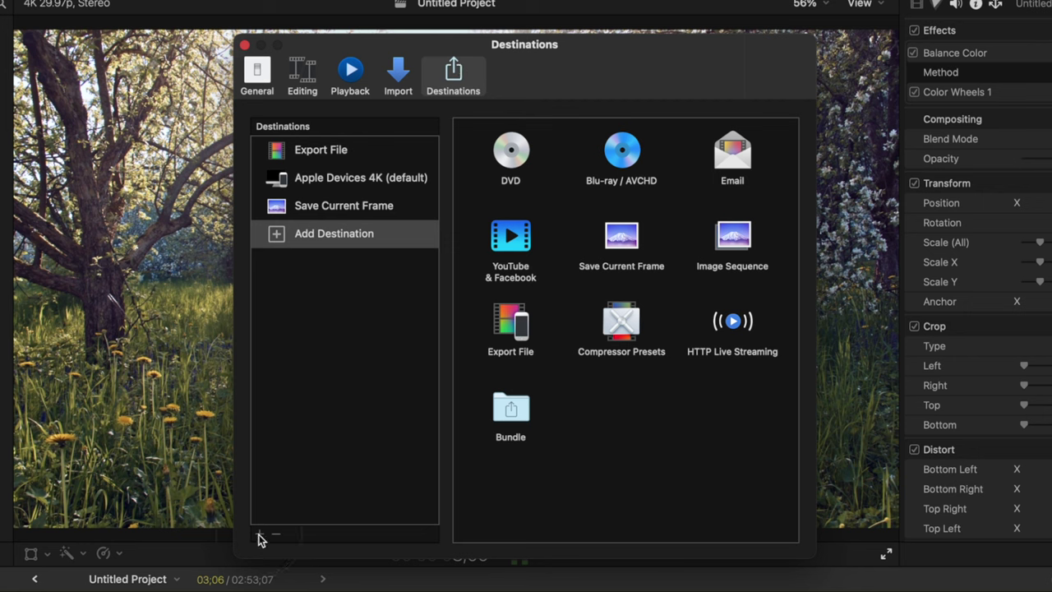
{"action": "left_click_drag", "start_coordinate": [510, 238], "coordinate": [346, 237]}
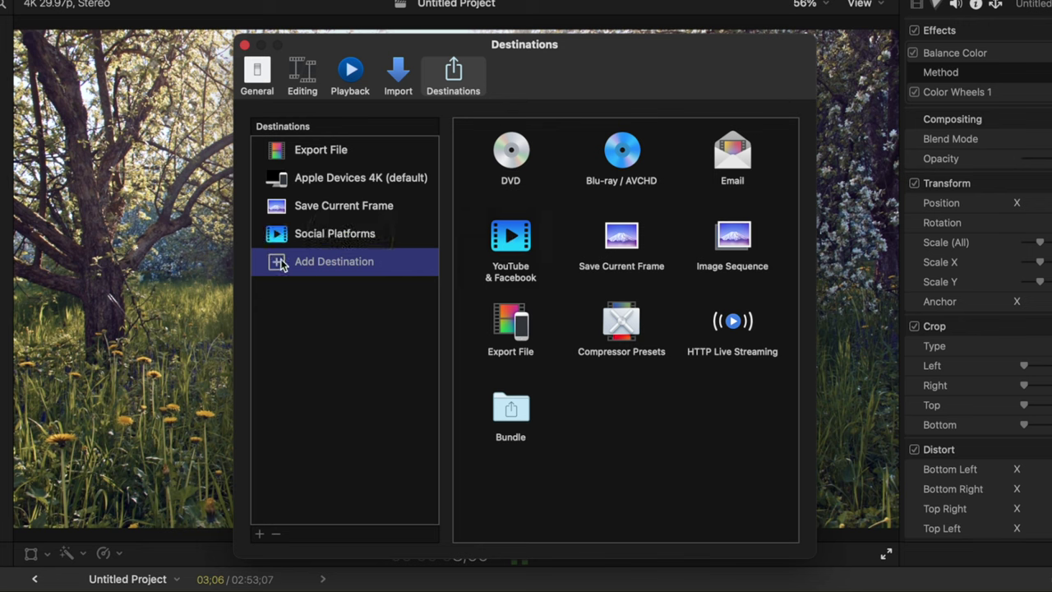
{"action": "left_click", "coordinate": [325, 156]}
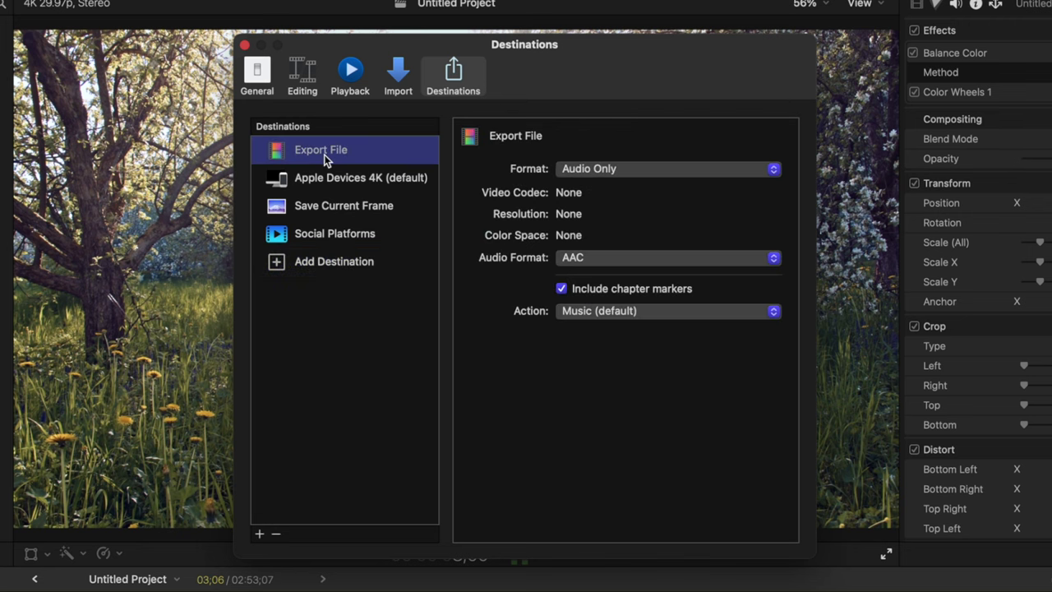
{"action": "left_click", "coordinate": [630, 170]}
{"action": "left_click", "coordinate": [627, 134]}
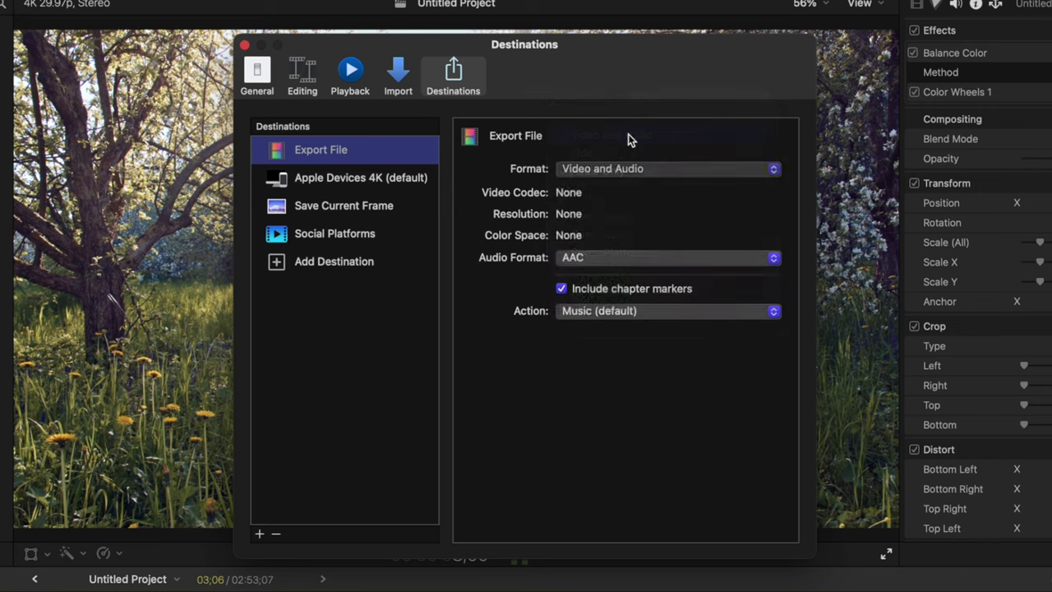
- Revert Export File to original settings, then add a Bundle holding Social Platforms and Blu-ray / AVCHD
{"action": "right_click", "coordinate": [340, 157]}
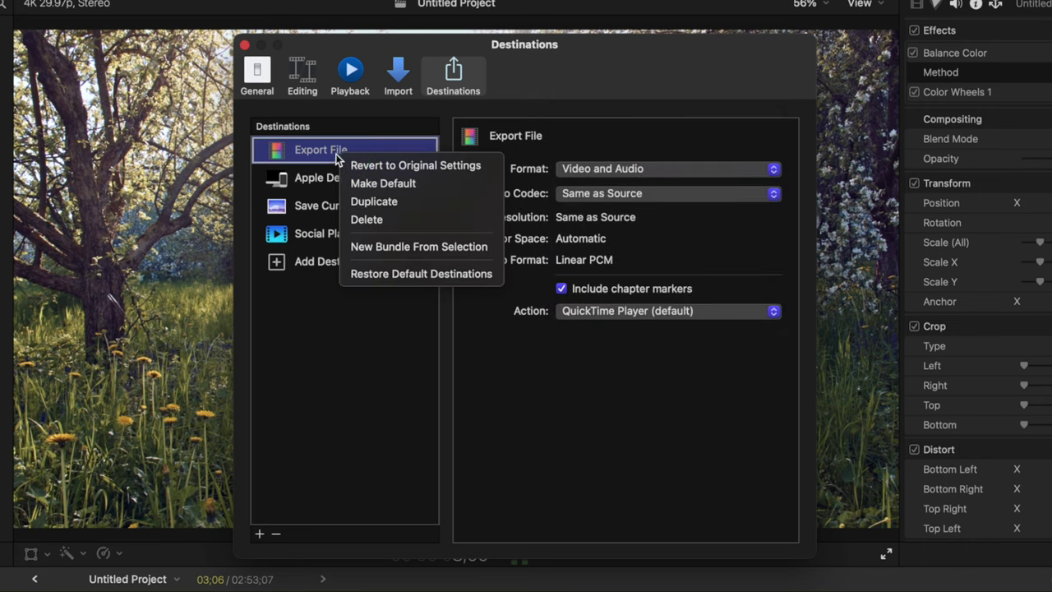
{"action": "left_click", "coordinate": [391, 168]}
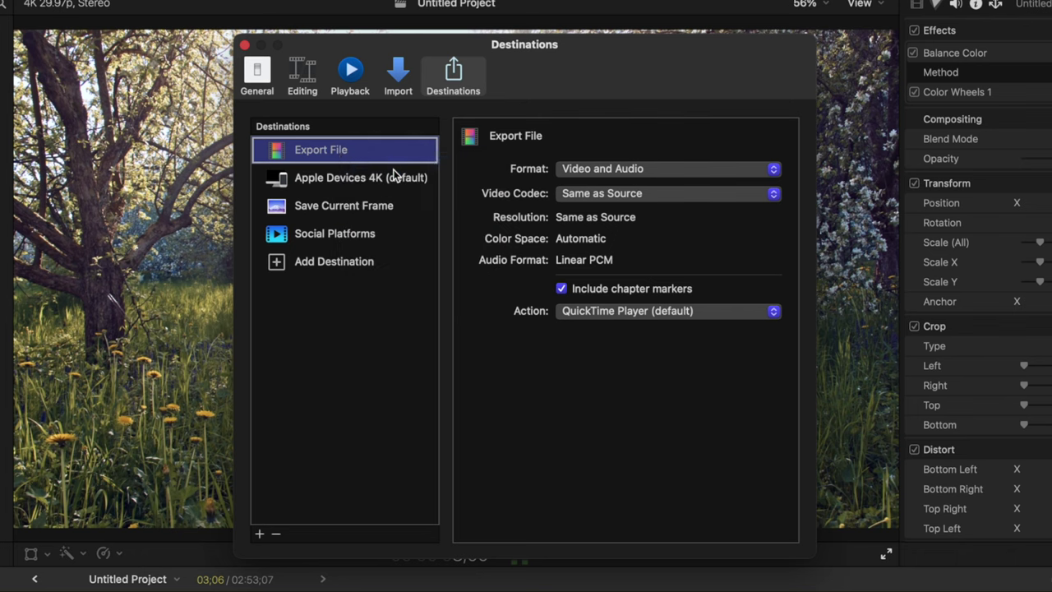
{"action": "left_click", "coordinate": [285, 263]}
{"action": "left_click_drag", "start_coordinate": [516, 411], "coordinate": [334, 270]}
{"action": "left_click_drag", "start_coordinate": [526, 264], "coordinate": [296, 263]}
{"action": "left_click_drag", "start_coordinate": [621, 152], "coordinate": [320, 262]}
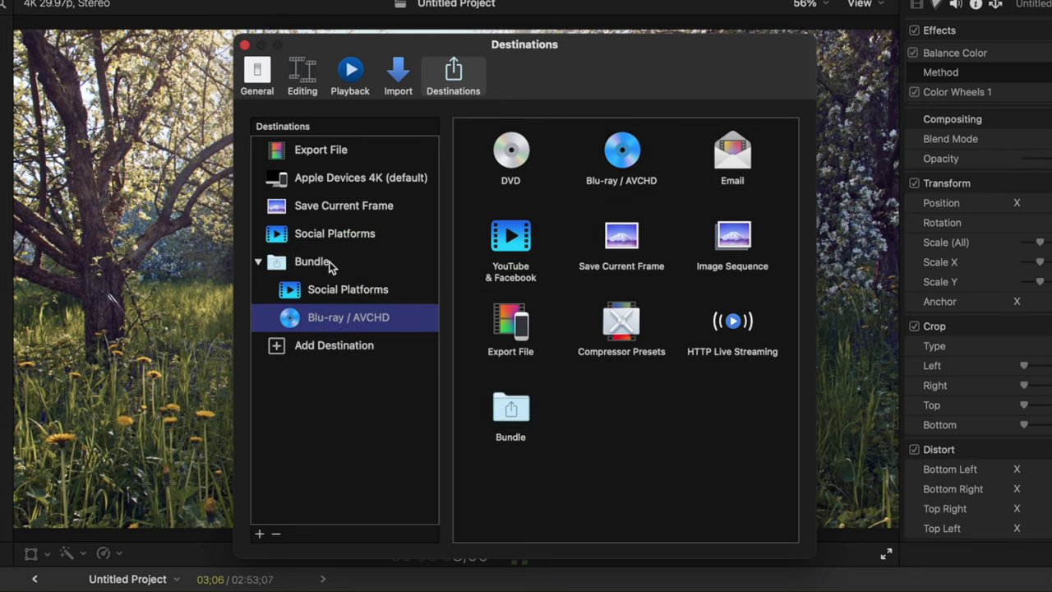